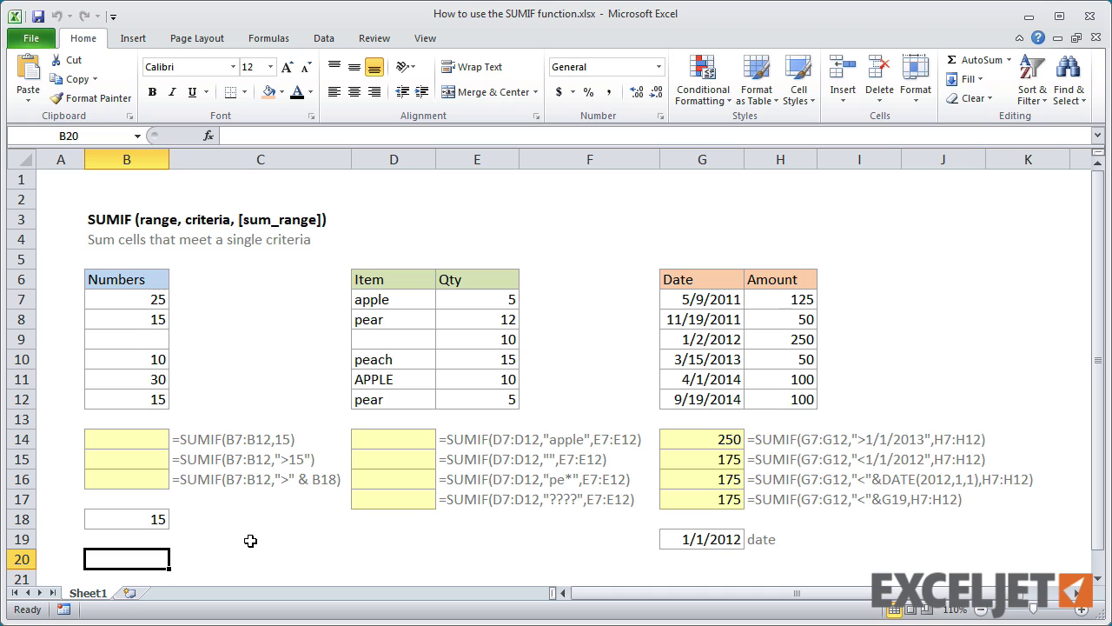
- Enter =SUMIF(B7:B12,15) in B14 to total the Numbers equal to 15, giving 30
left_click(155, 441)
type("=")
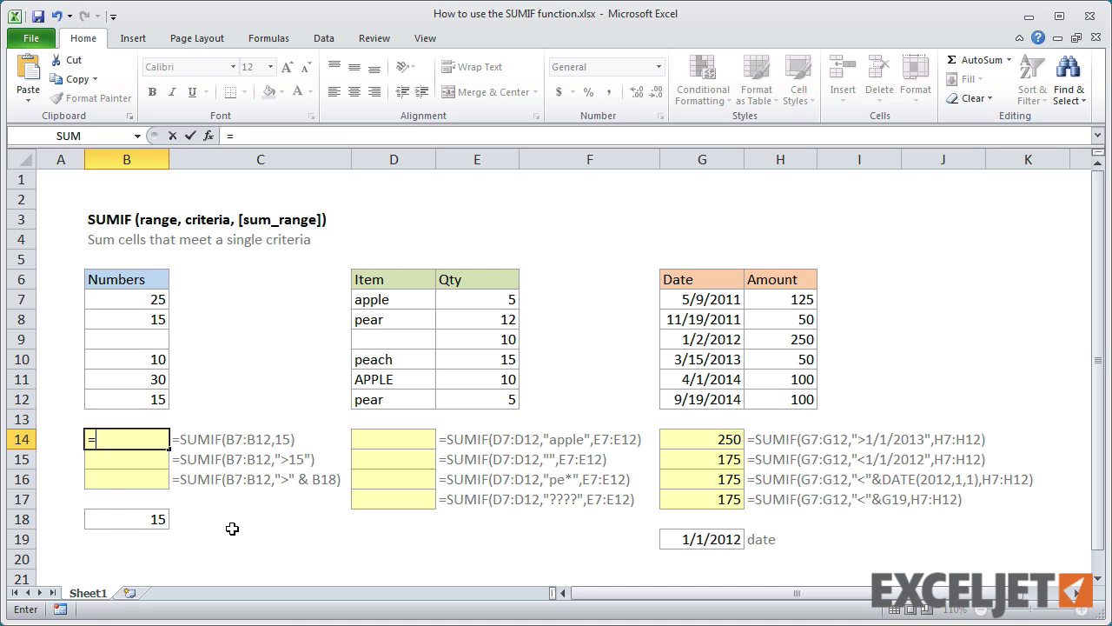
type("sumif(")
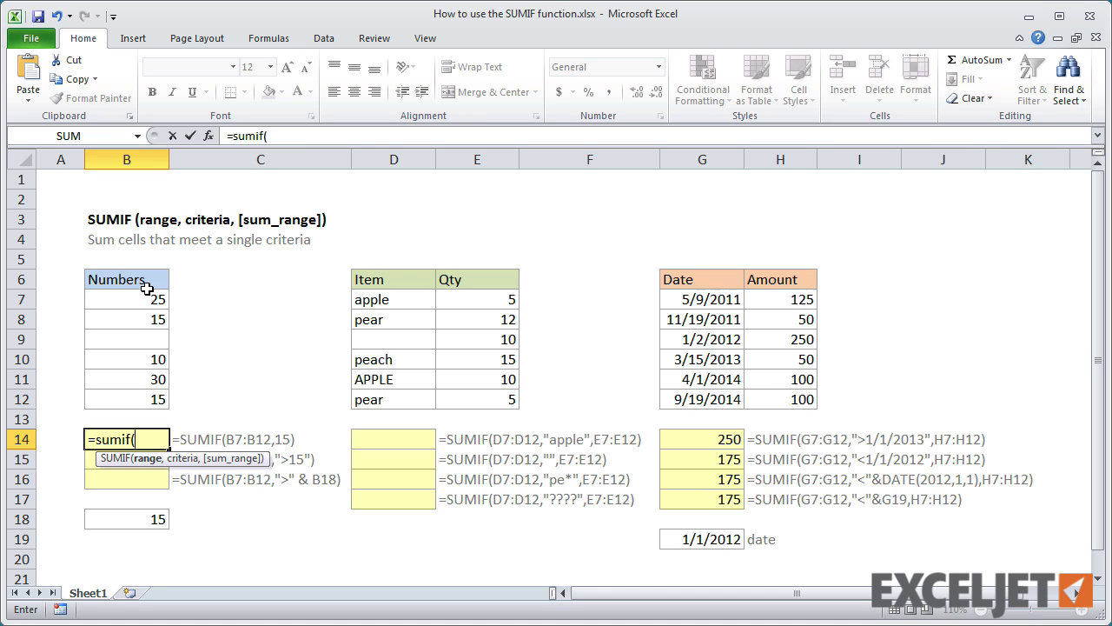
left_click_drag(147, 299, 146, 397)
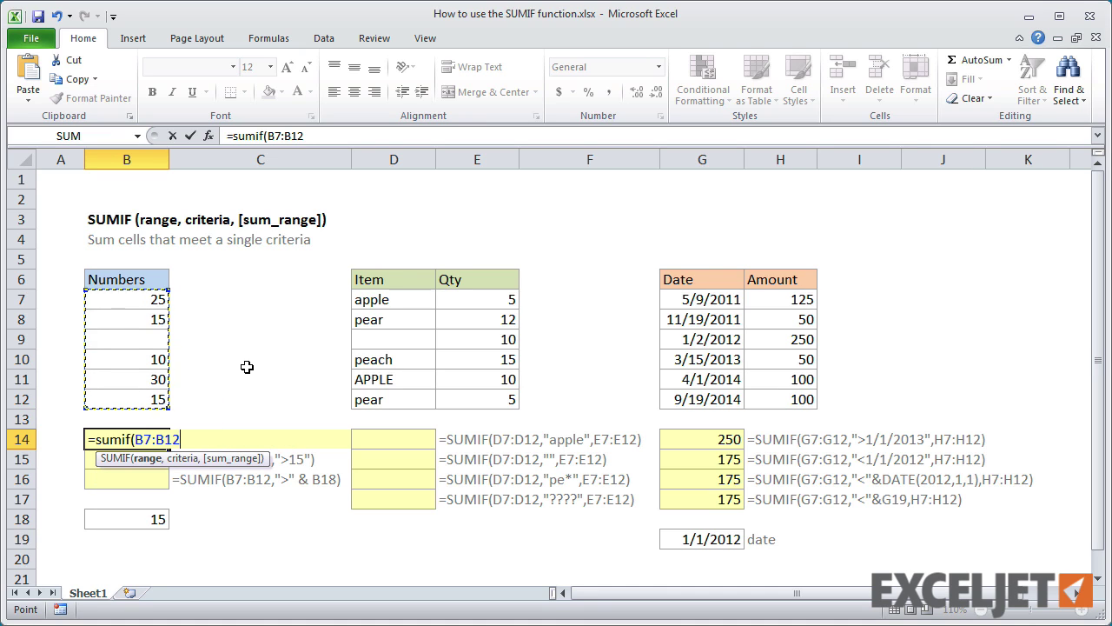
type(",15")
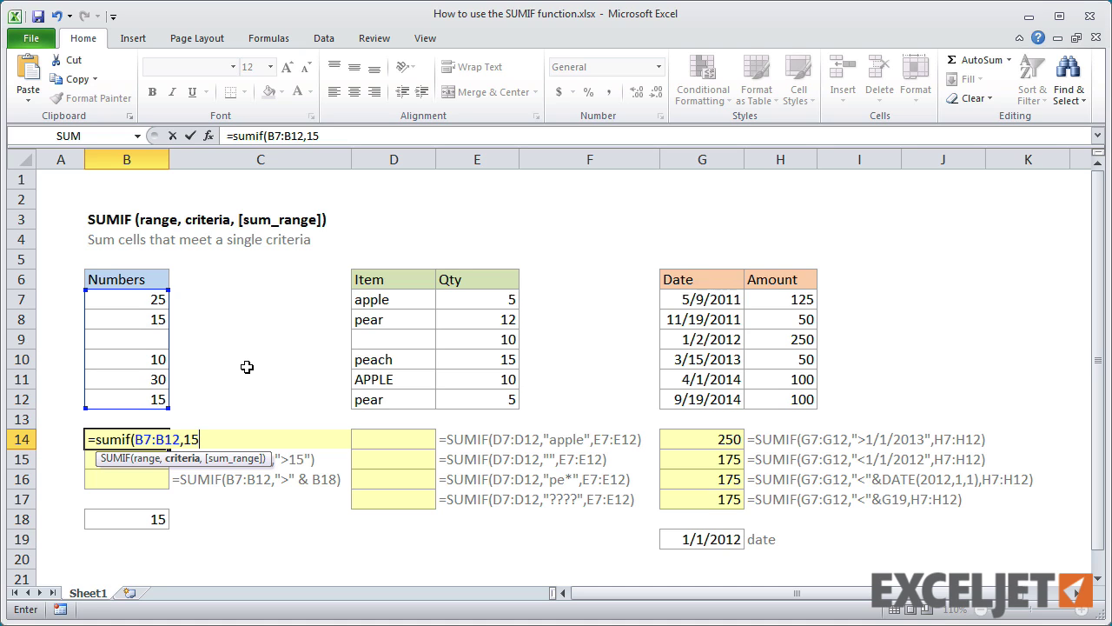
key("Return")
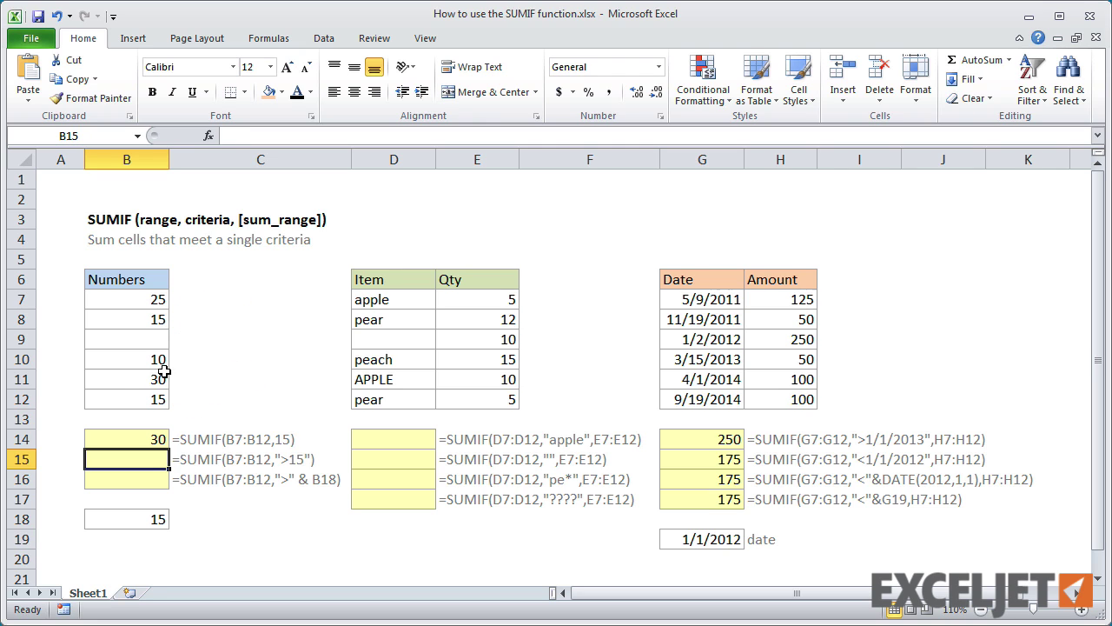
- Change B11 to 15 to watch B14 update, then undo it
left_click(131, 377)
type("15")
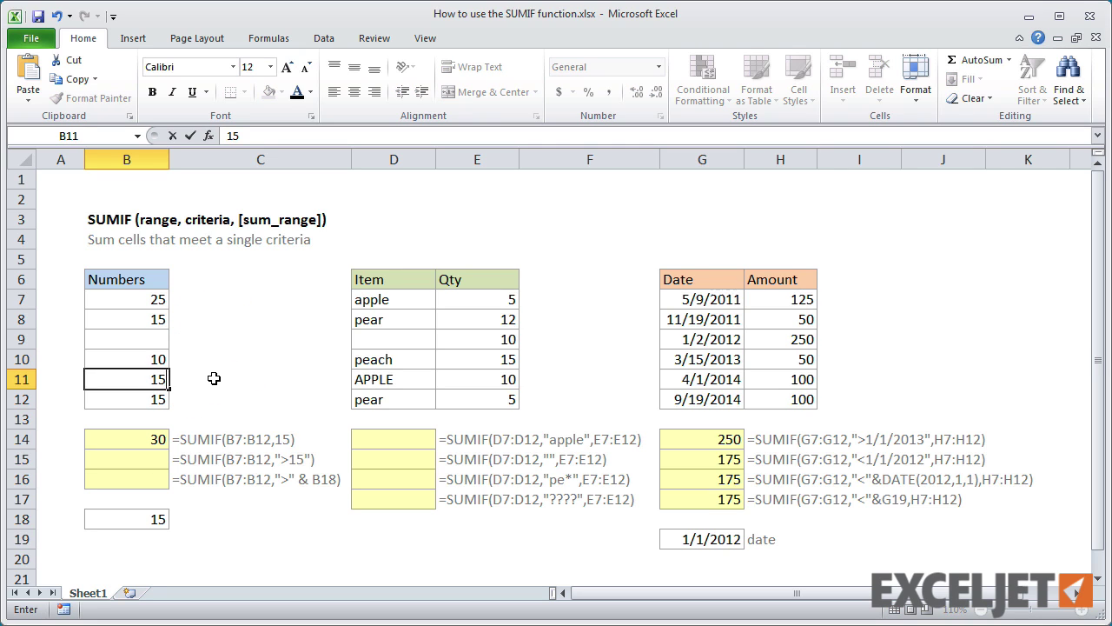
key("Return")
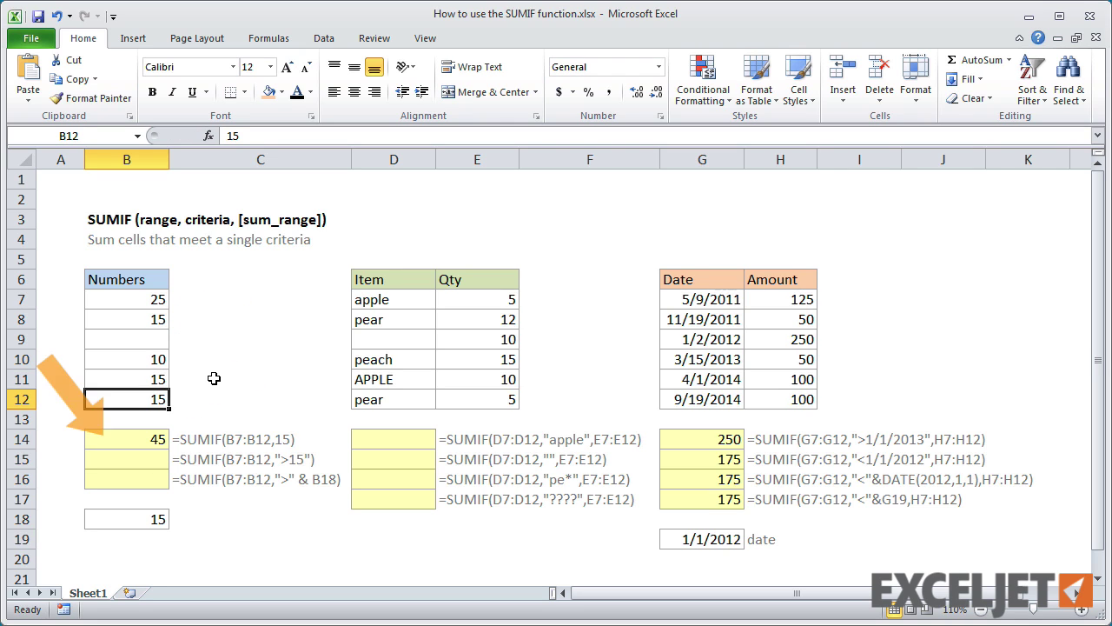
key("ctrl+z")
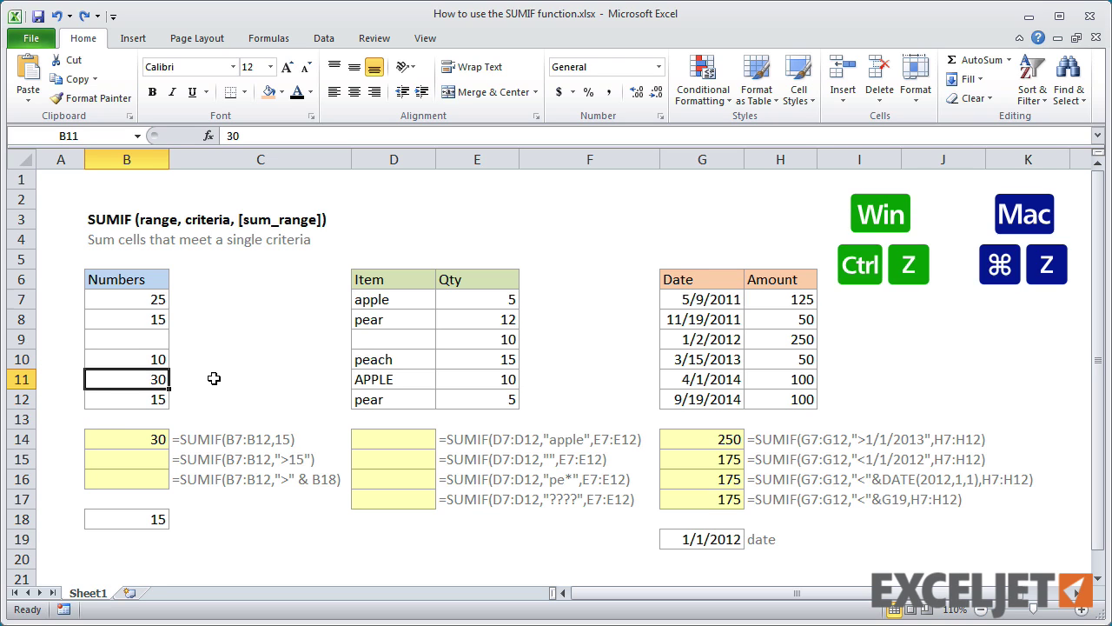
- Enter =SUMIF(B7:B12,">15") in B15 to total Numbers above 15
left_click(149, 458)
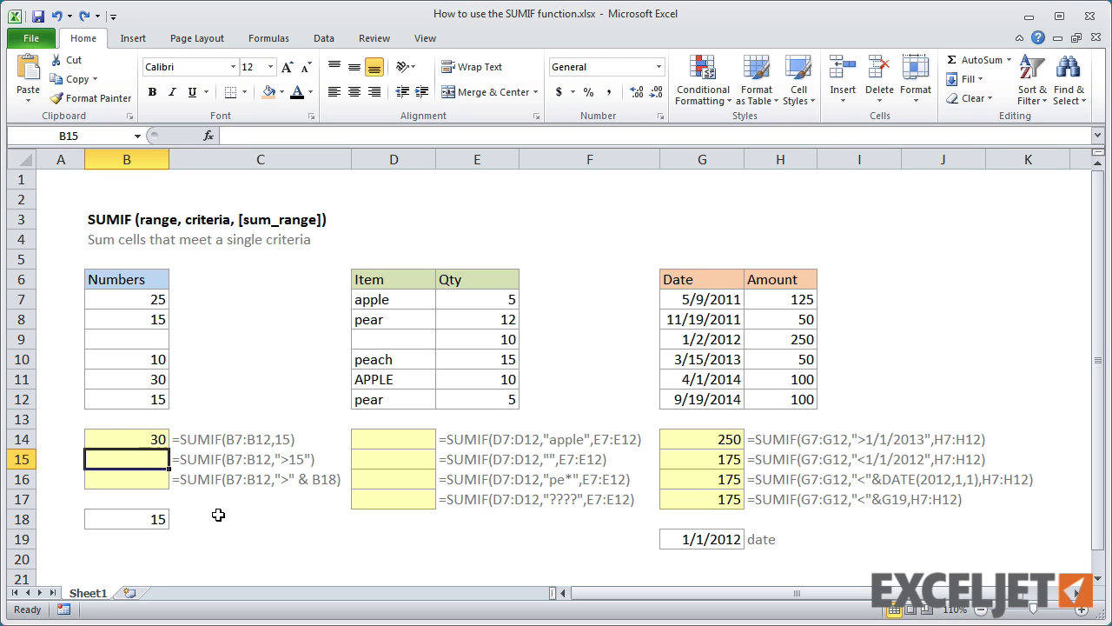
type("=sumif(")
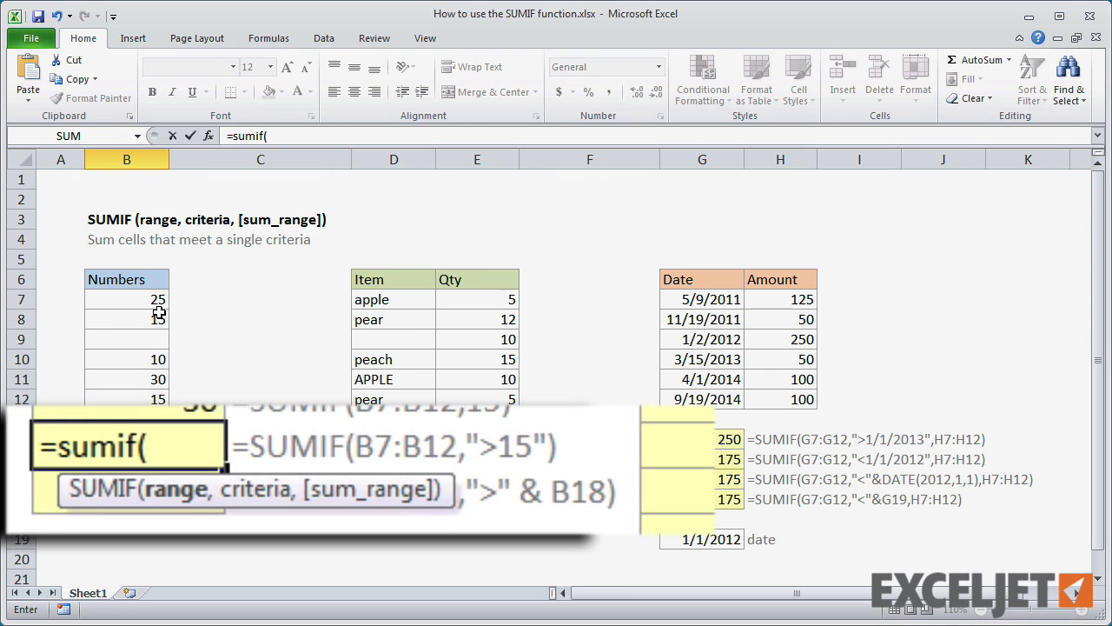
left_click_drag(157, 299, 153, 398)
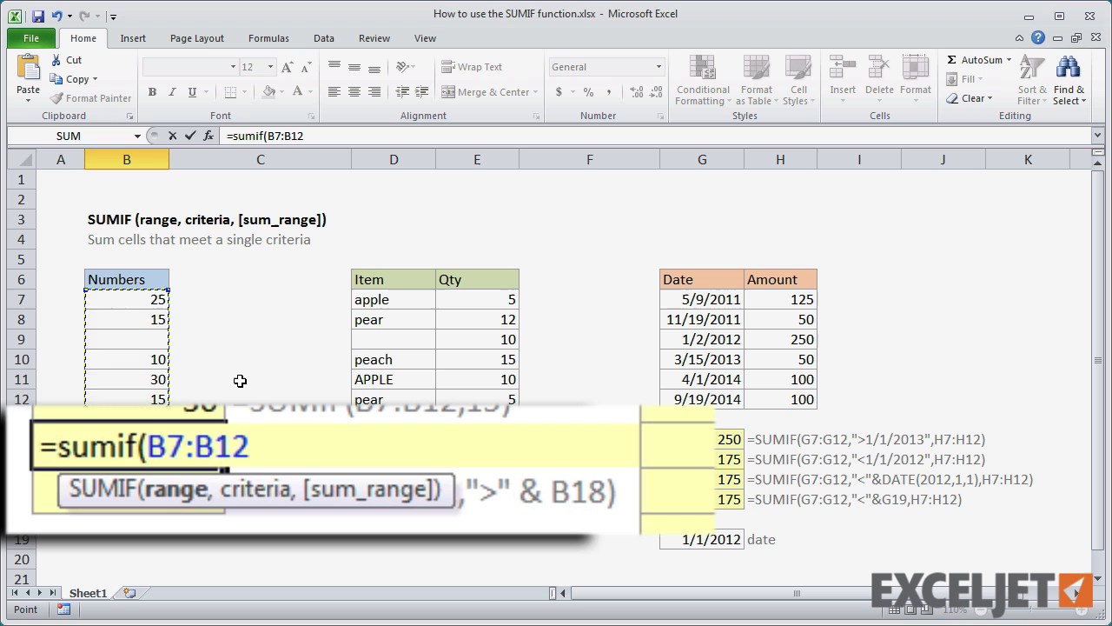
type(",\">15")
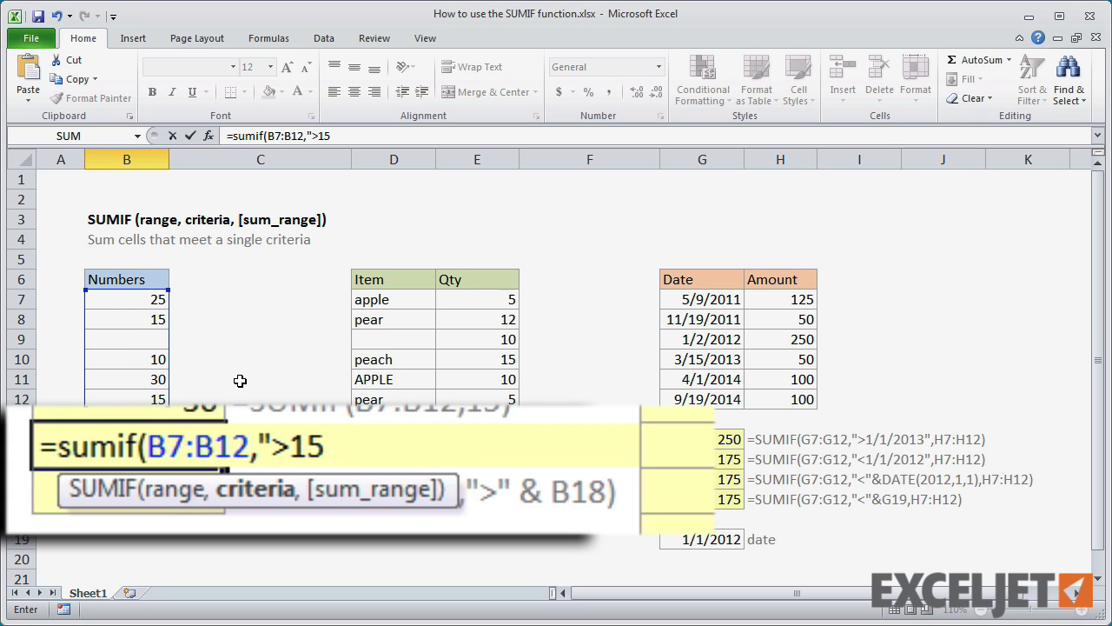
type("\"")
key("Return")
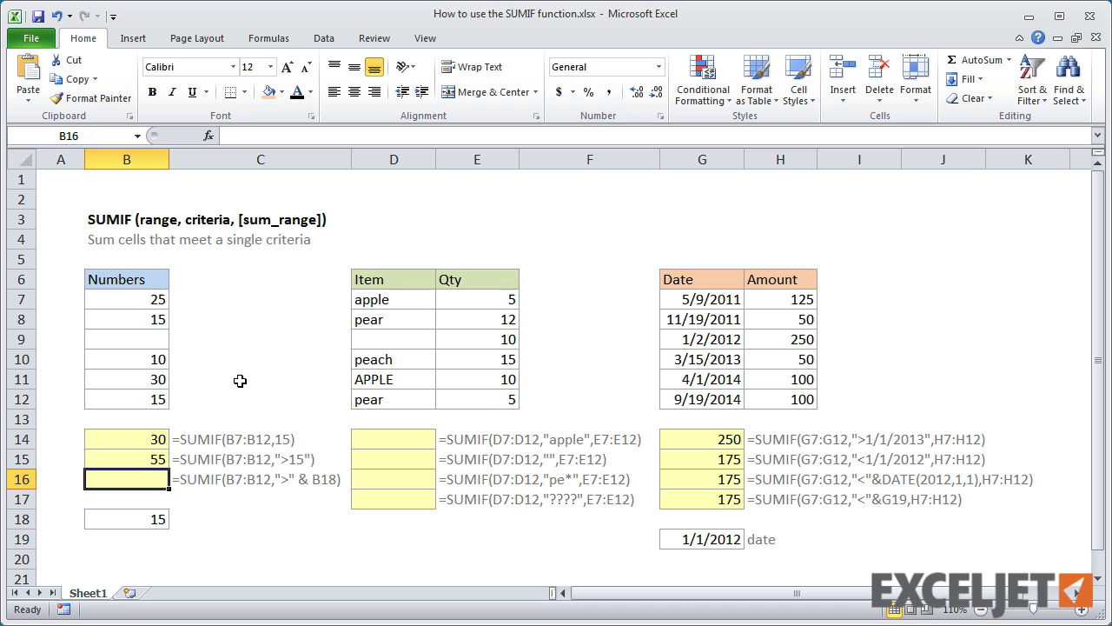
- Enter =SUMIF(B7:B12,">"&B18) in B16, using B18 as the threshold
type("=sumif(")
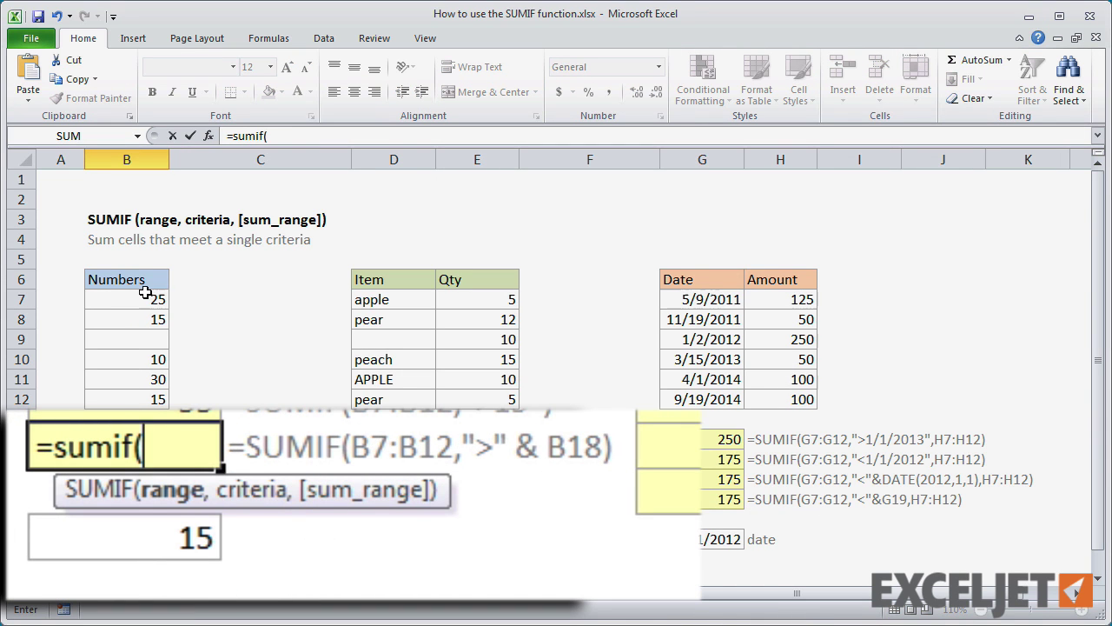
left_click_drag(143, 295, 135, 399)
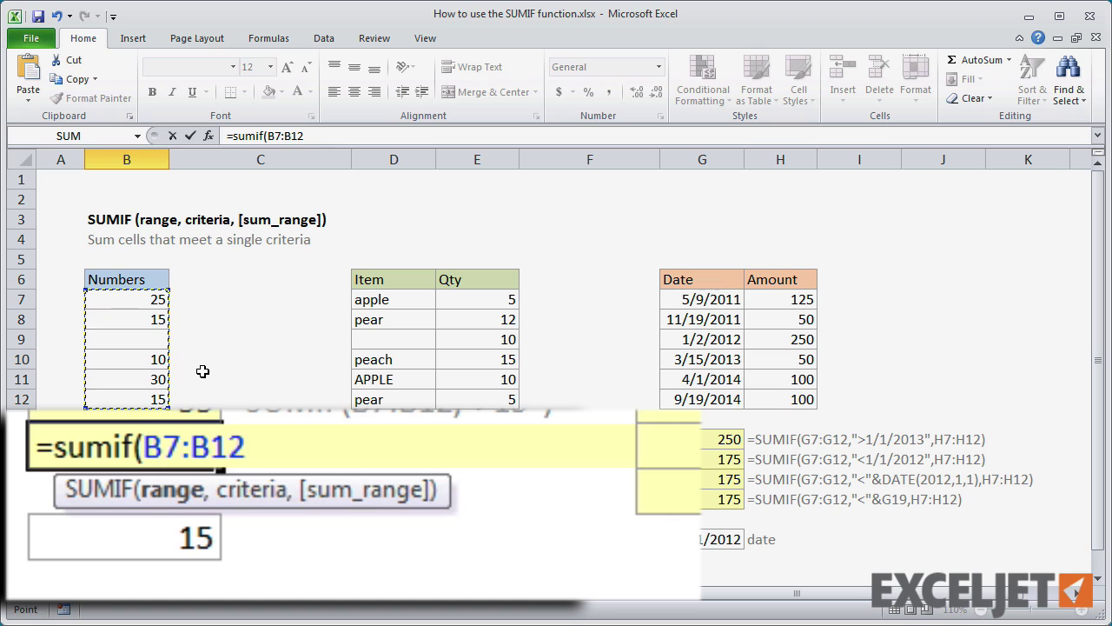
type(",\"")
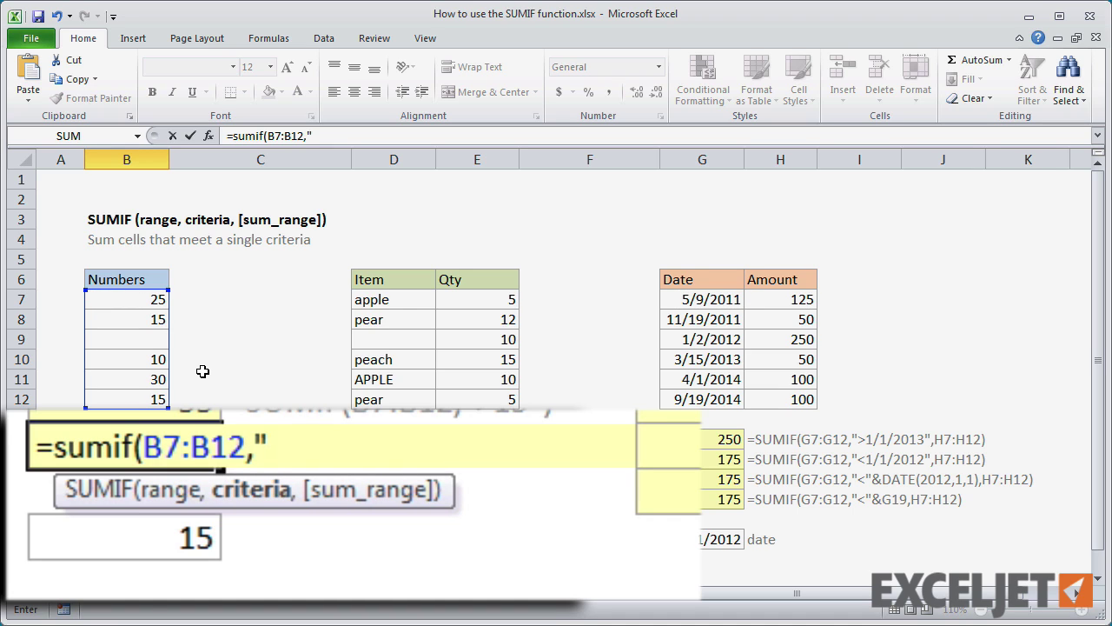
type(">\"")
type("&")
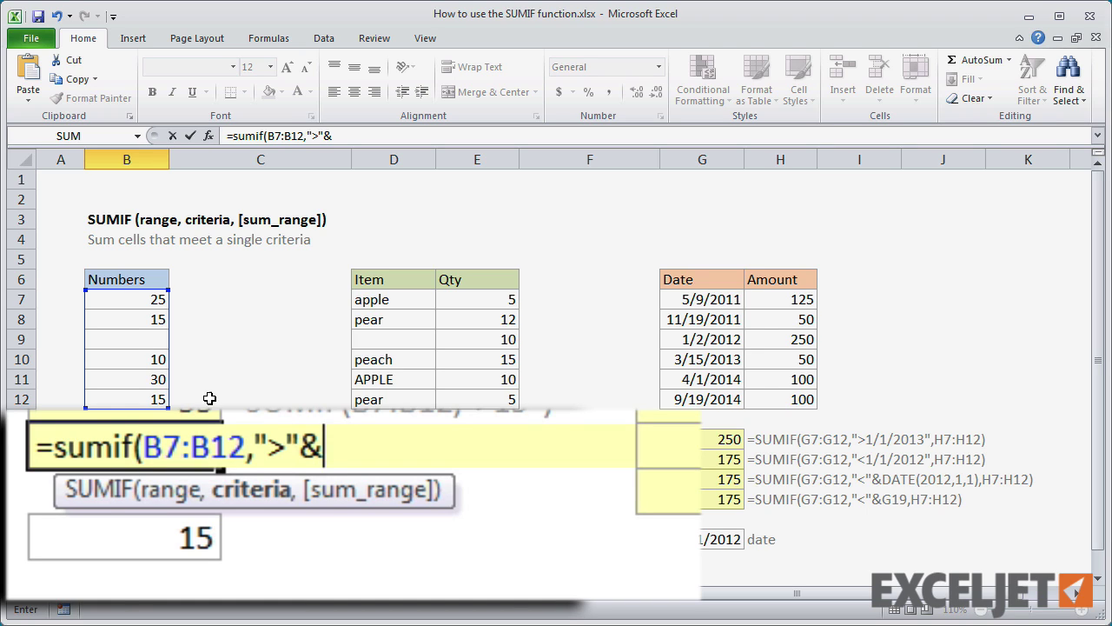
left_click(152, 530)
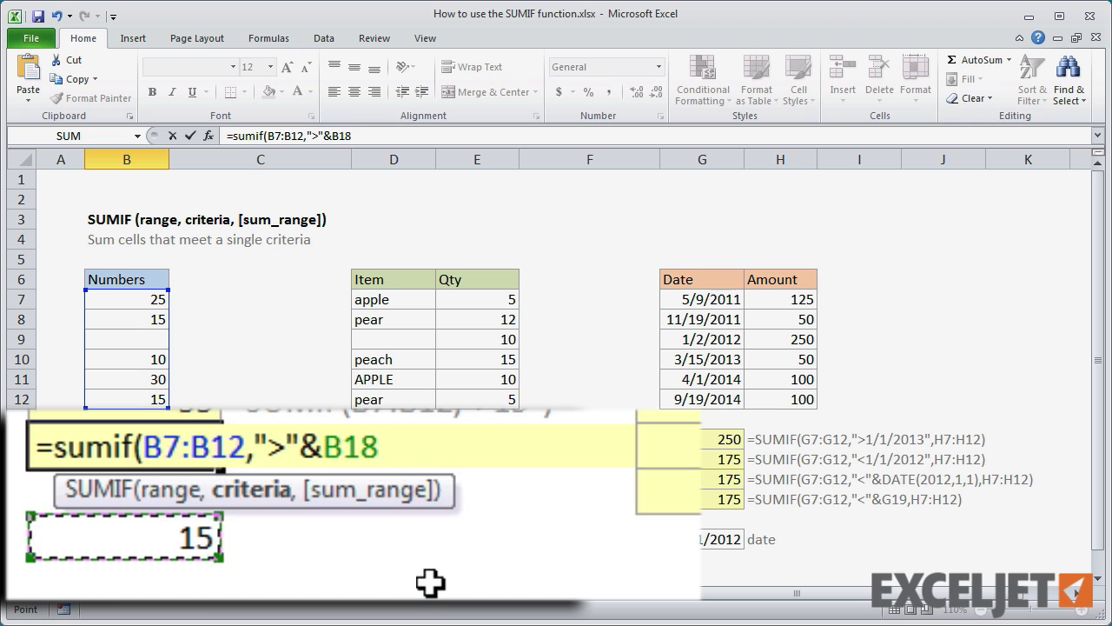
key("Return")
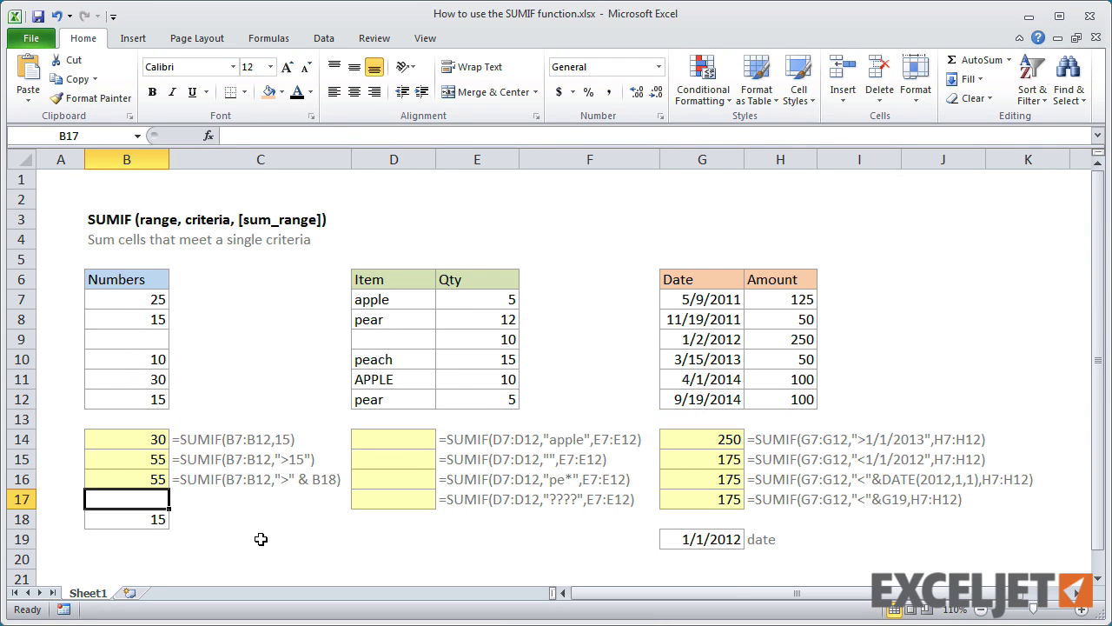
- Try 10 and 5 in B18 to test B16, then restore 15
left_click(156, 524)
type("1")
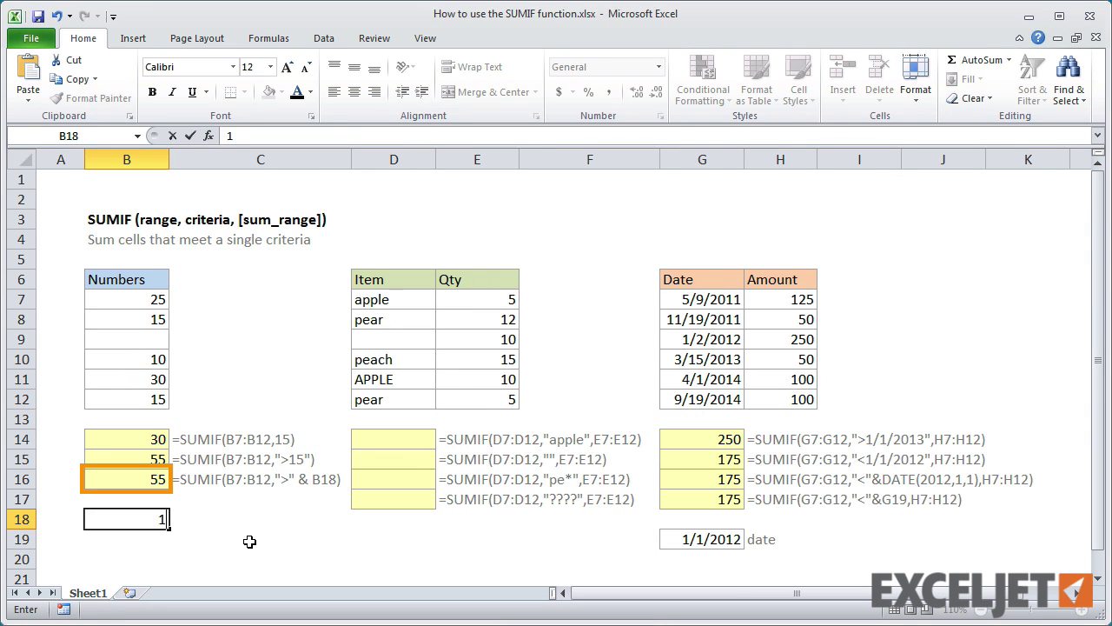
type("0")
key("ctrl+Return")
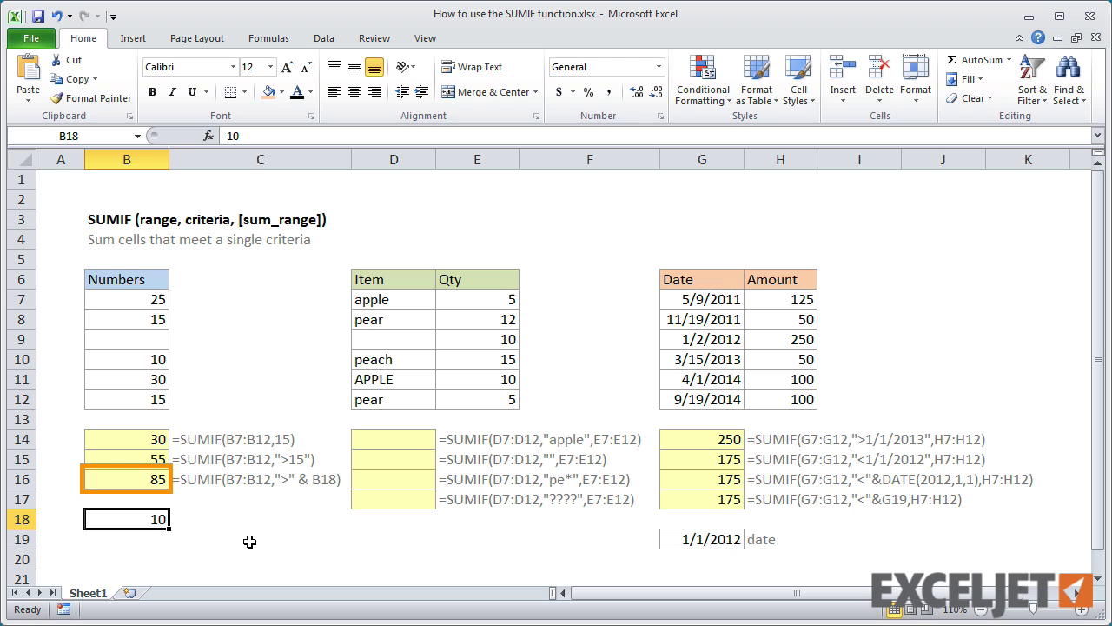
type("5")
key("ctrl+Return")
type("15")
key("ctrl+Return")
- Enter =SUMIF(D7:D12,"apple",E7:E12) in D14 to sum the apple Qty values
left_click(390, 439)
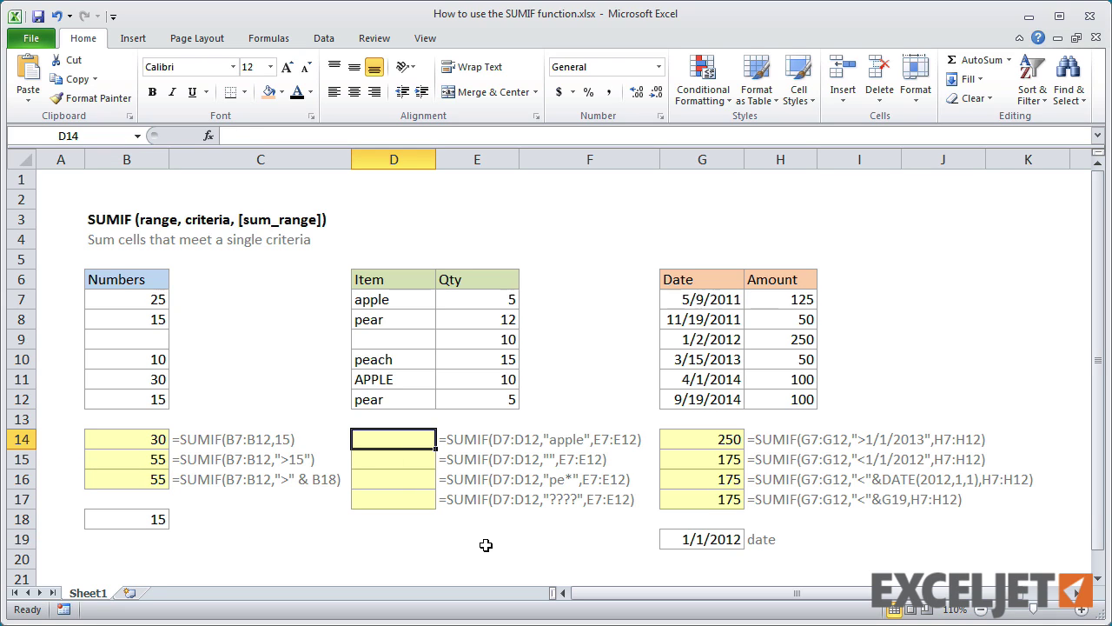
type("=sumif(")
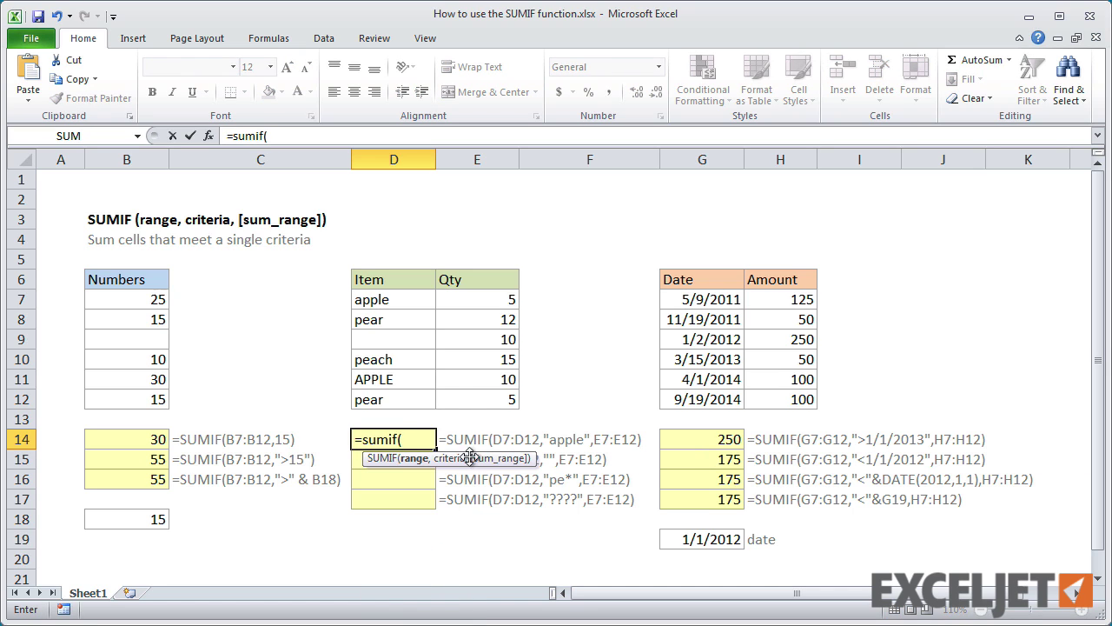
left_click_drag(405, 301, 395, 399)
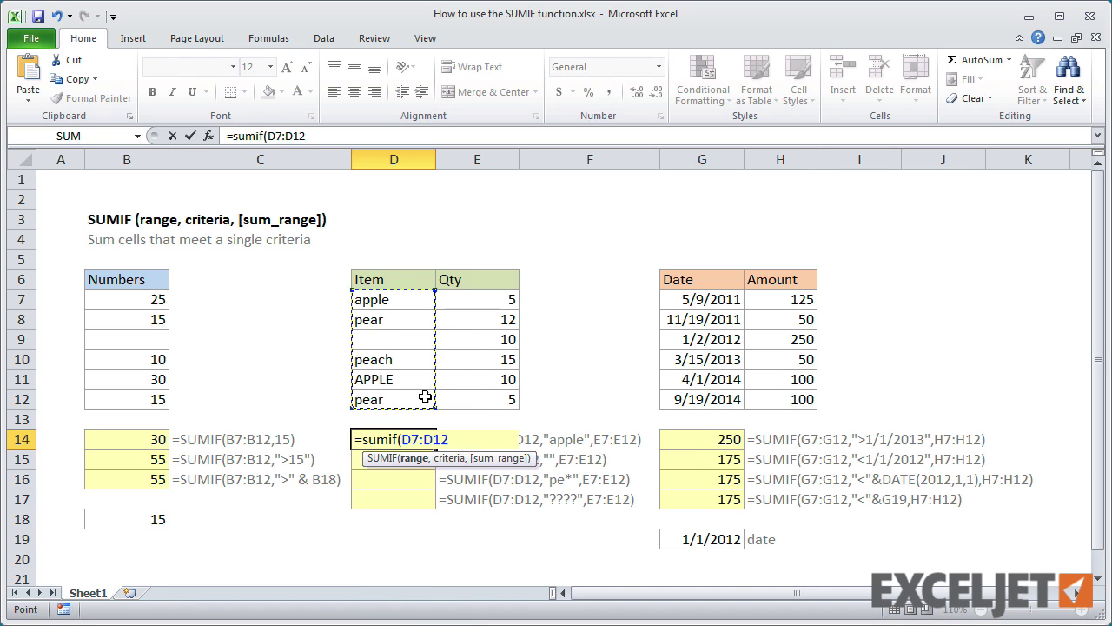
type(",\"")
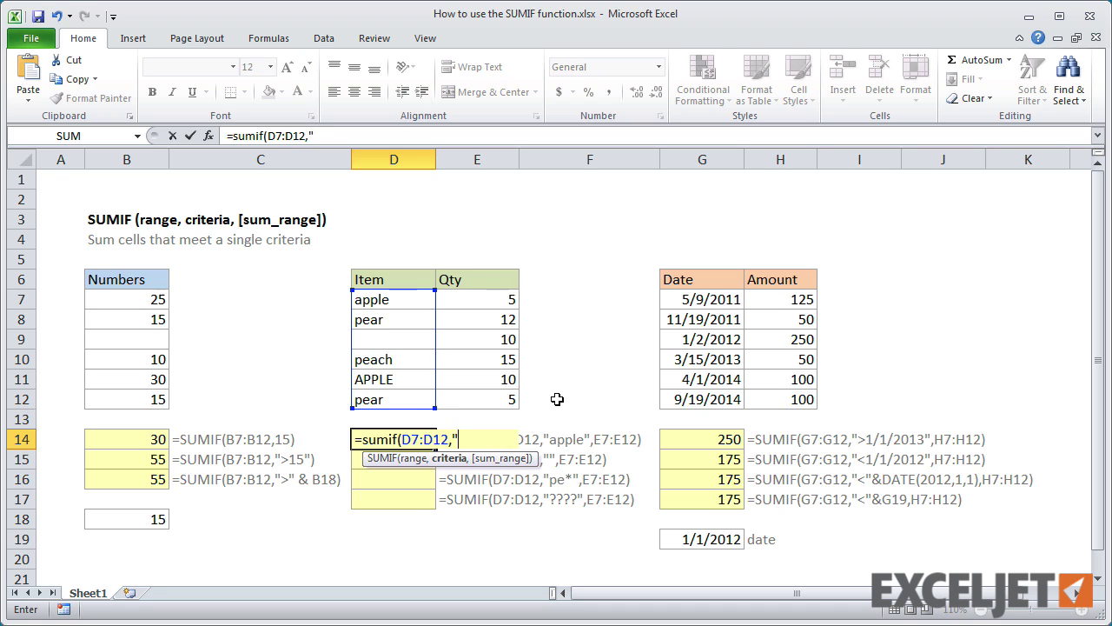
type("apple\",")
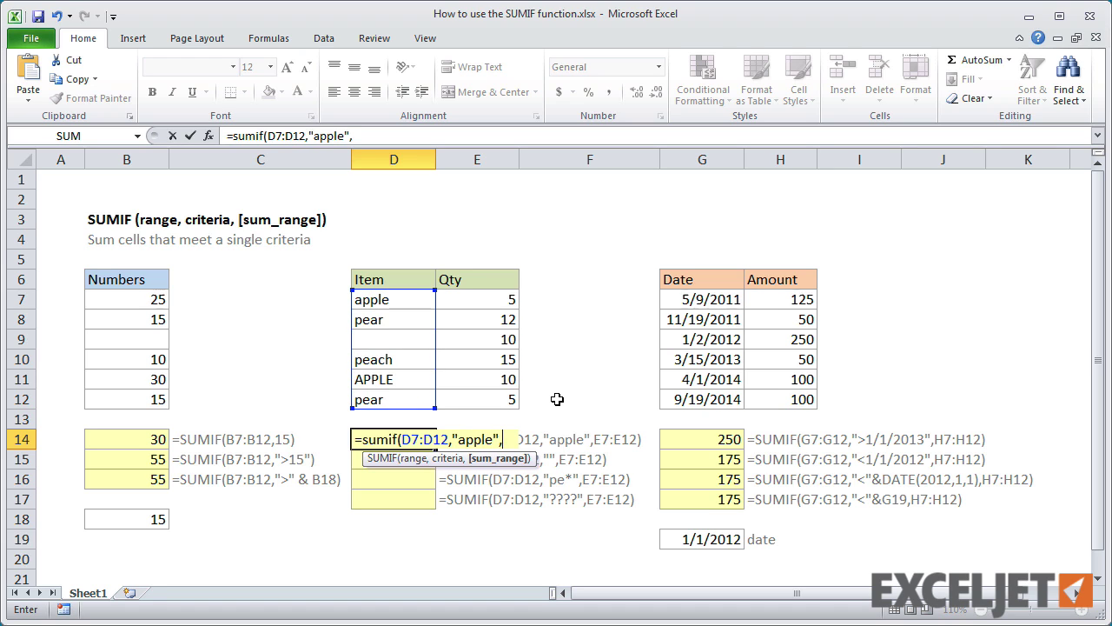
left_click_drag(504, 298, 499, 397)
key("Return")
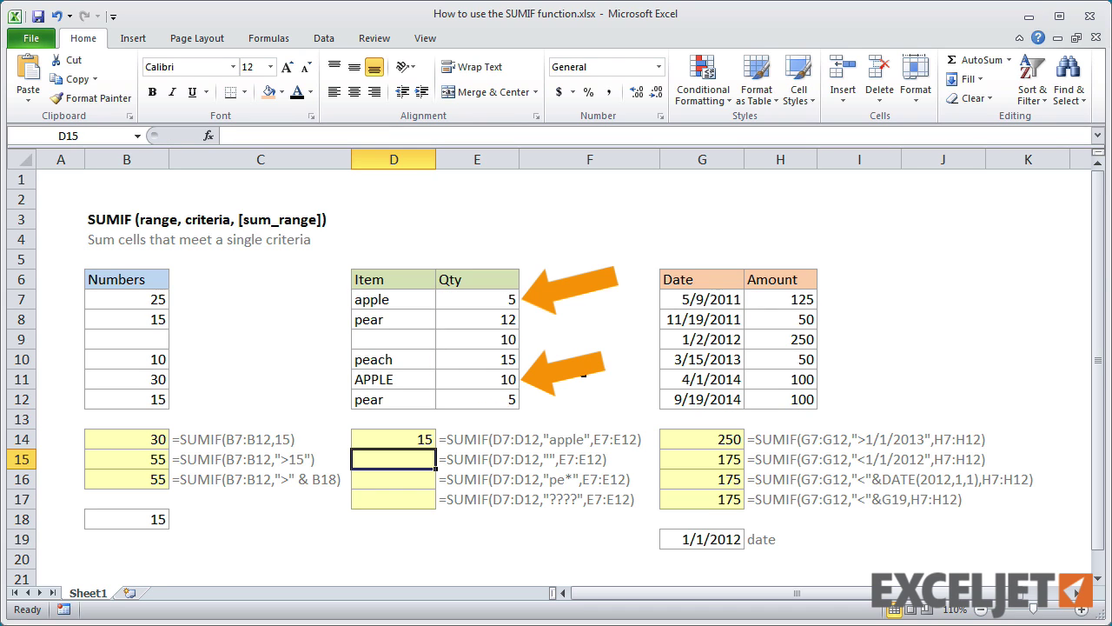
- Enter =SUMIF(D7:D12,"",E7:E12) in D15 to sum Qty for blank items
type("=sumif(")
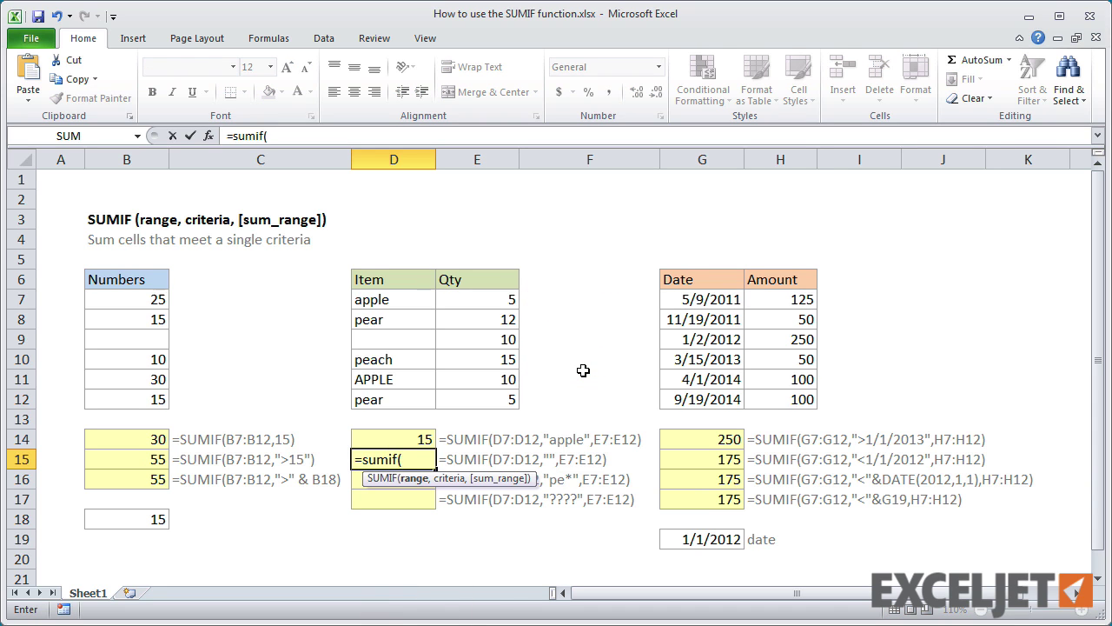
left_click_drag(393, 299, 401, 398)
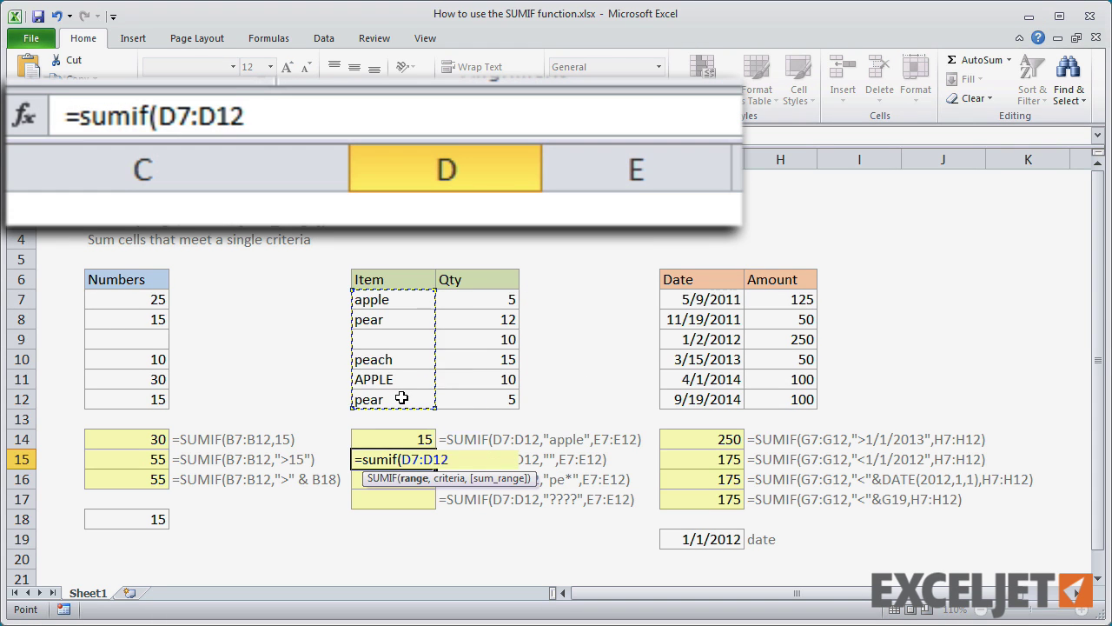
type(",\"\",")
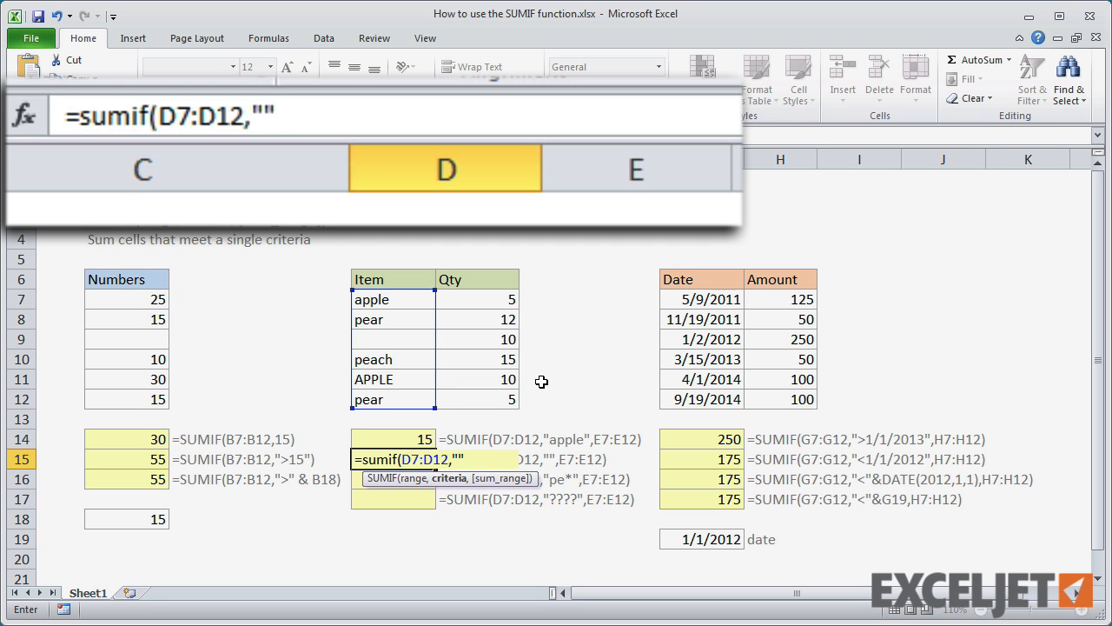
left_click_drag(498, 301, 510, 398)
key("Return")
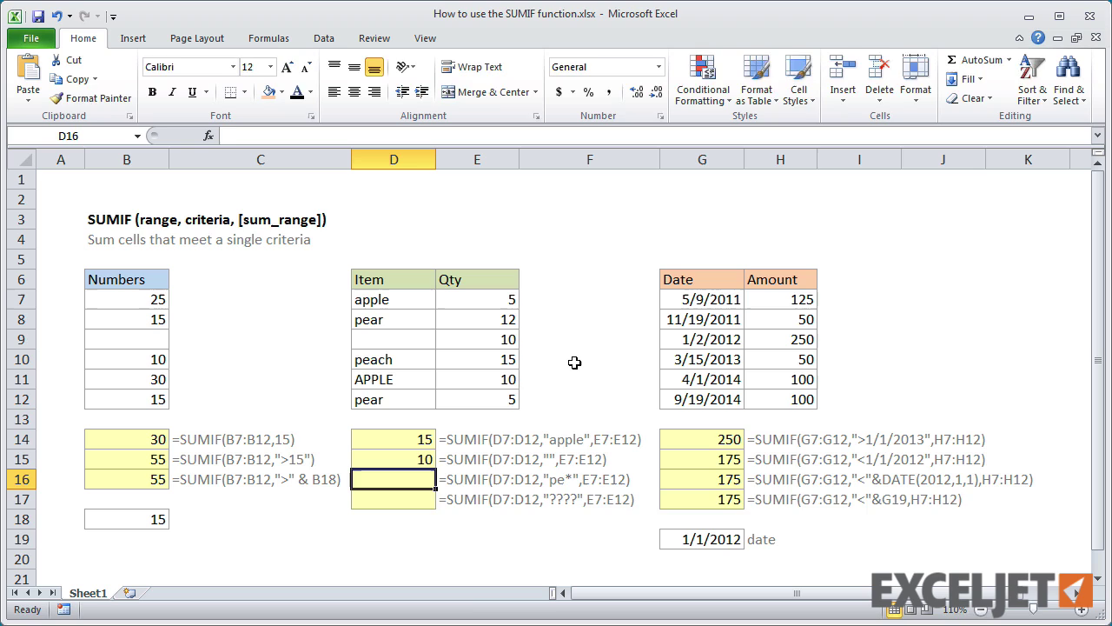
- Enter =SUMIF(D7:D12,"pe*",E7:E12) in D16 for items starting with pe
type("=sumif(")
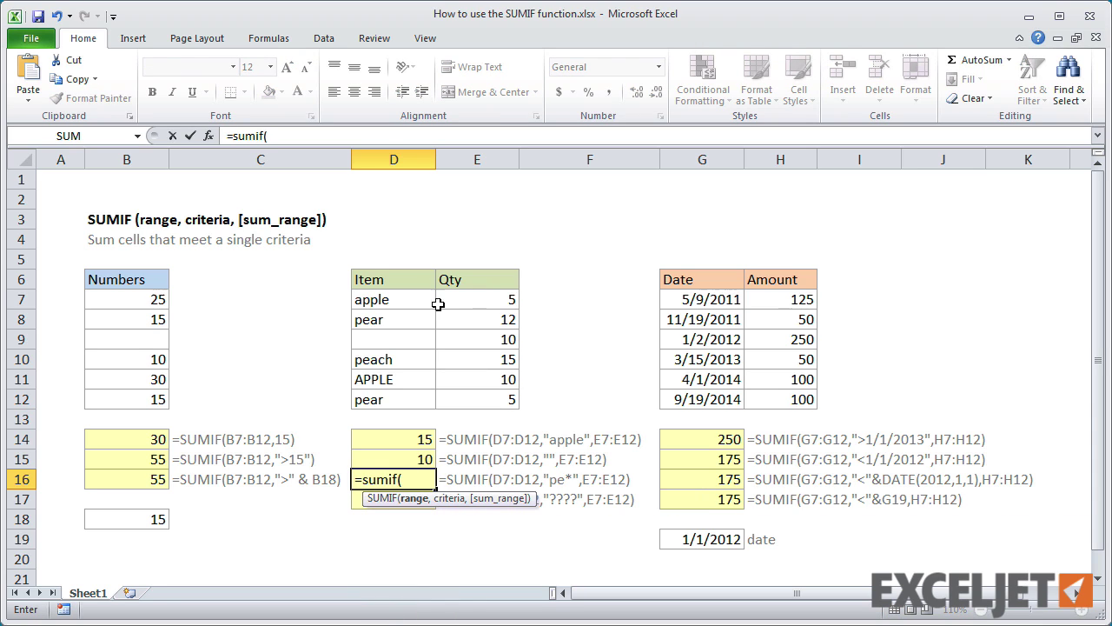
left_click_drag(422, 301, 402, 396)
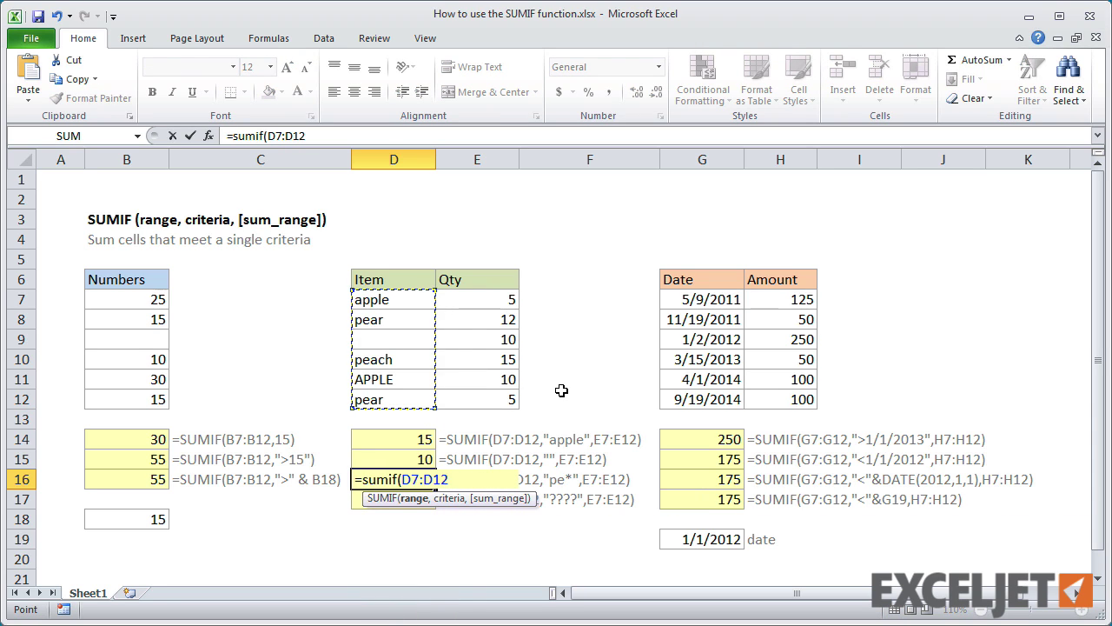
type(",\"")
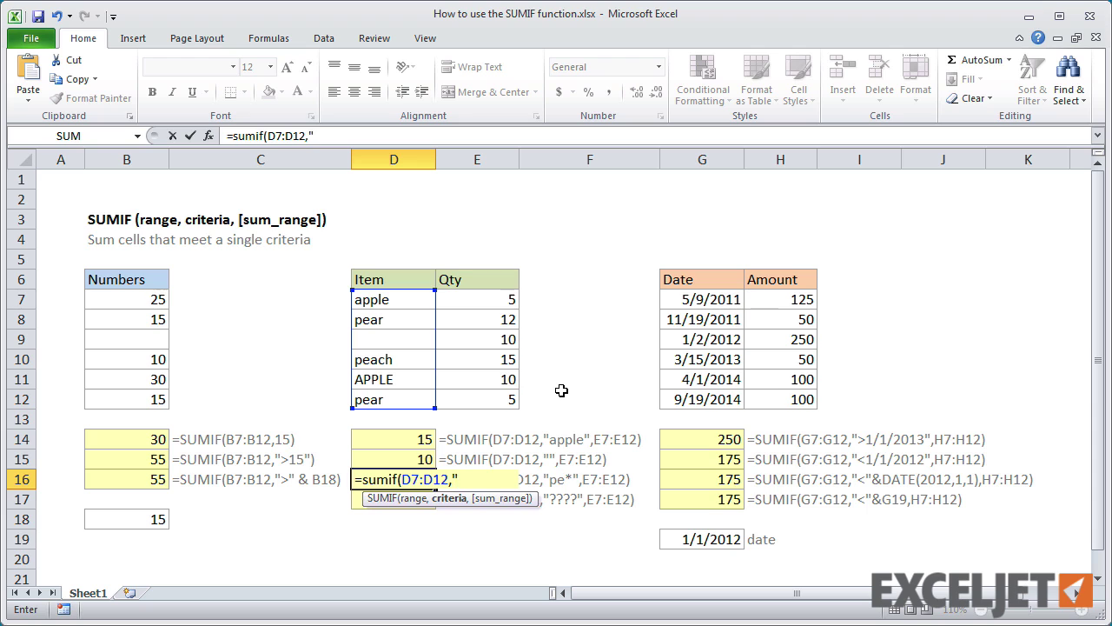
type("pe*\",")
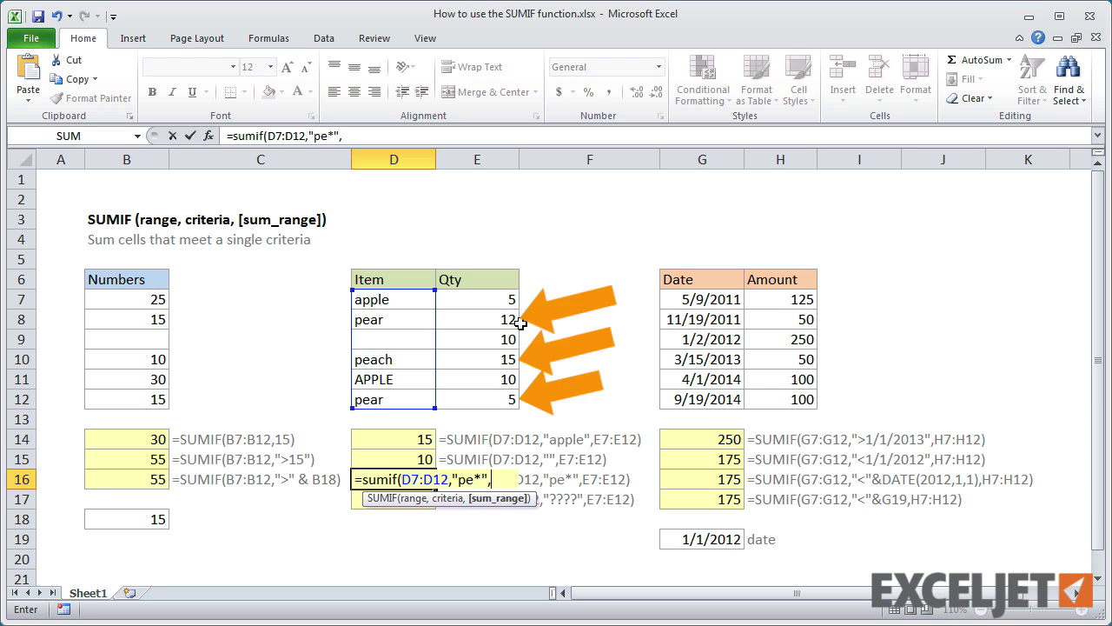
left_click_drag(499, 300, 493, 399)
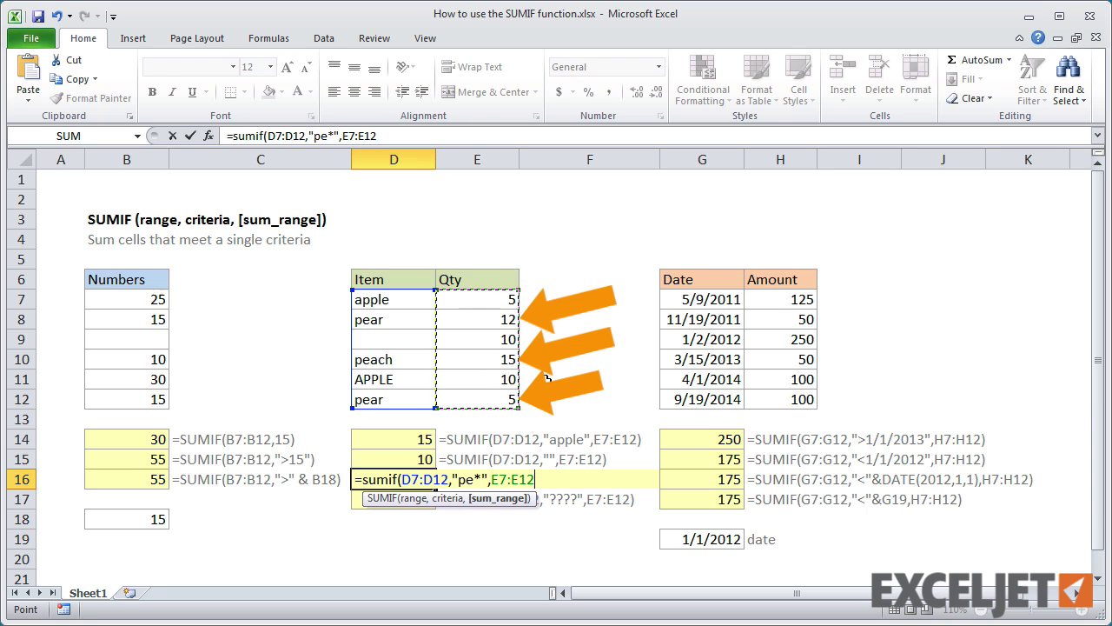
key("Return")
- Enter =SUMIF(D7:D12,"????",E7:E12) in D17 for four-letter items
type("=sum")
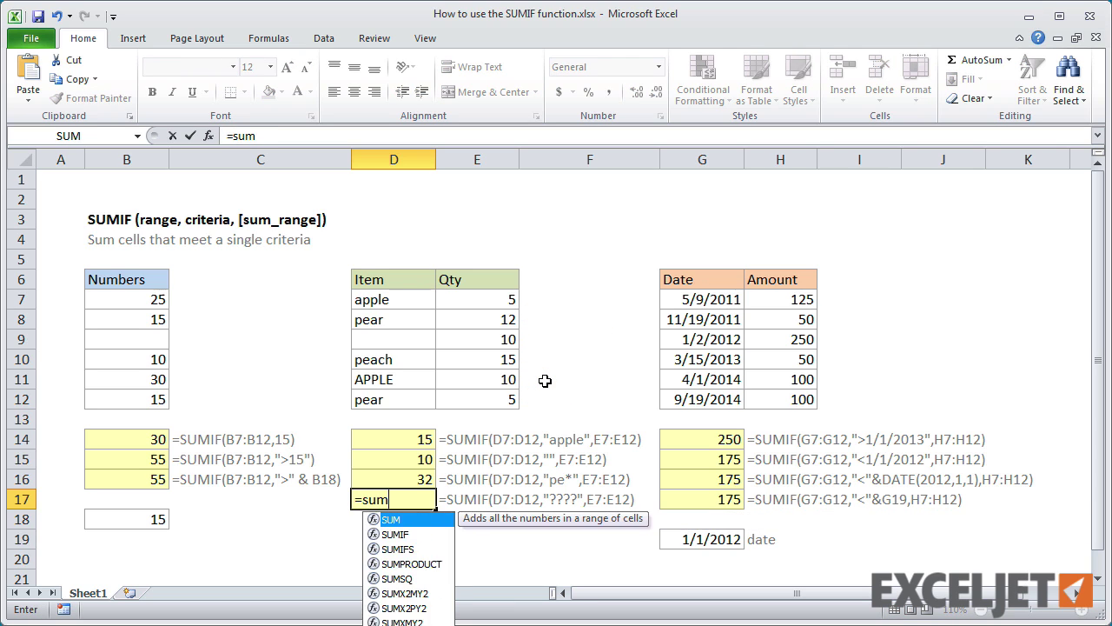
type("if(")
left_click_drag(385, 299, 390, 399)
type(",")
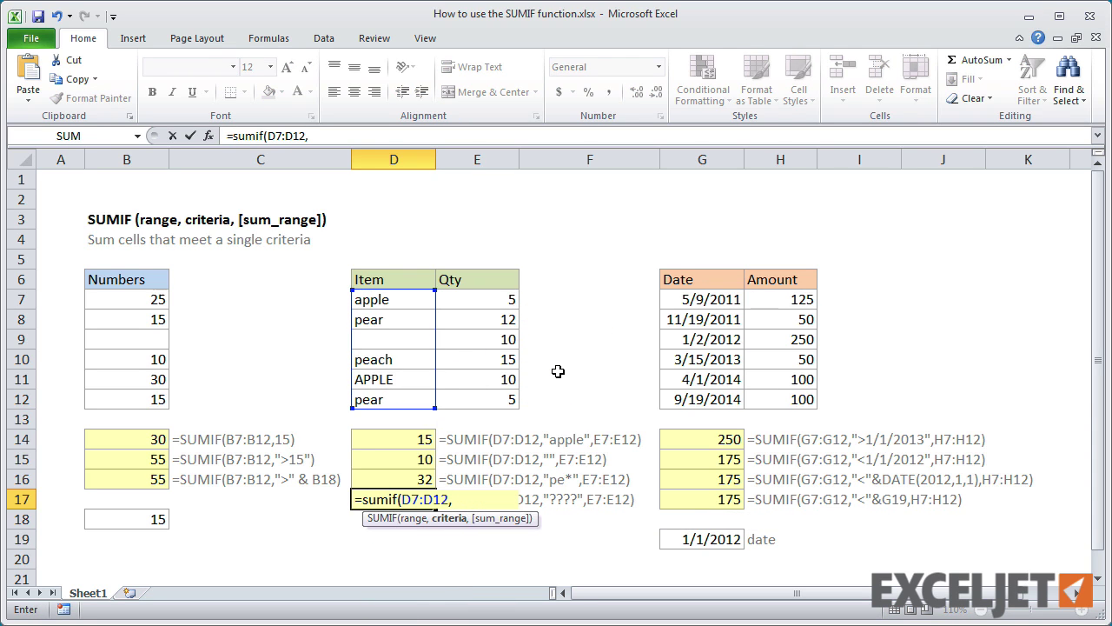
type("\"????\",")
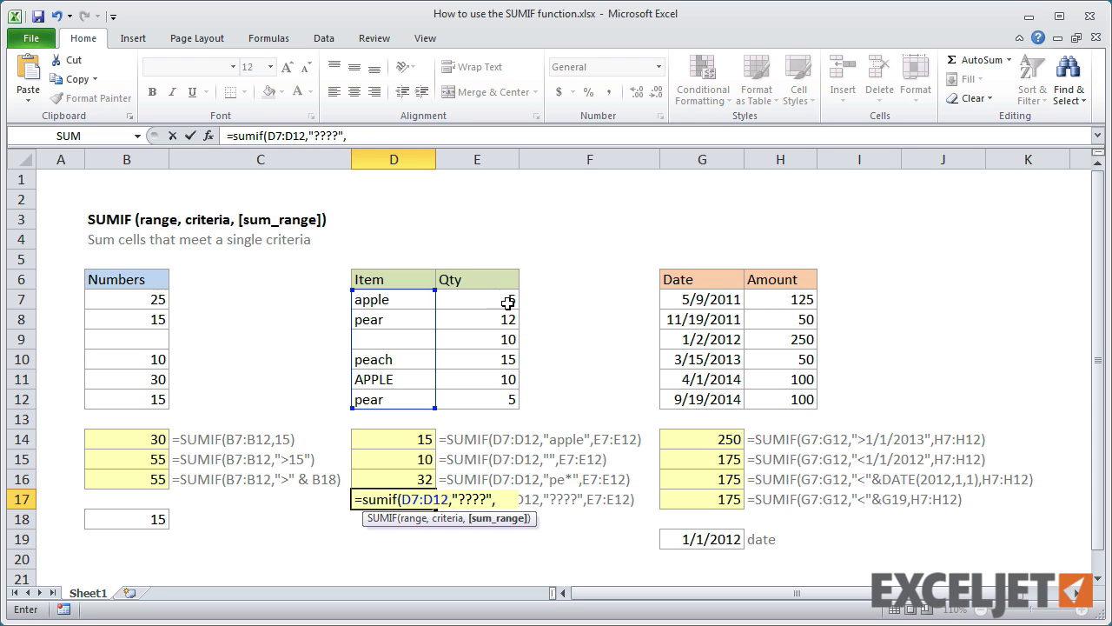
left_click_drag(511, 306, 499, 399)
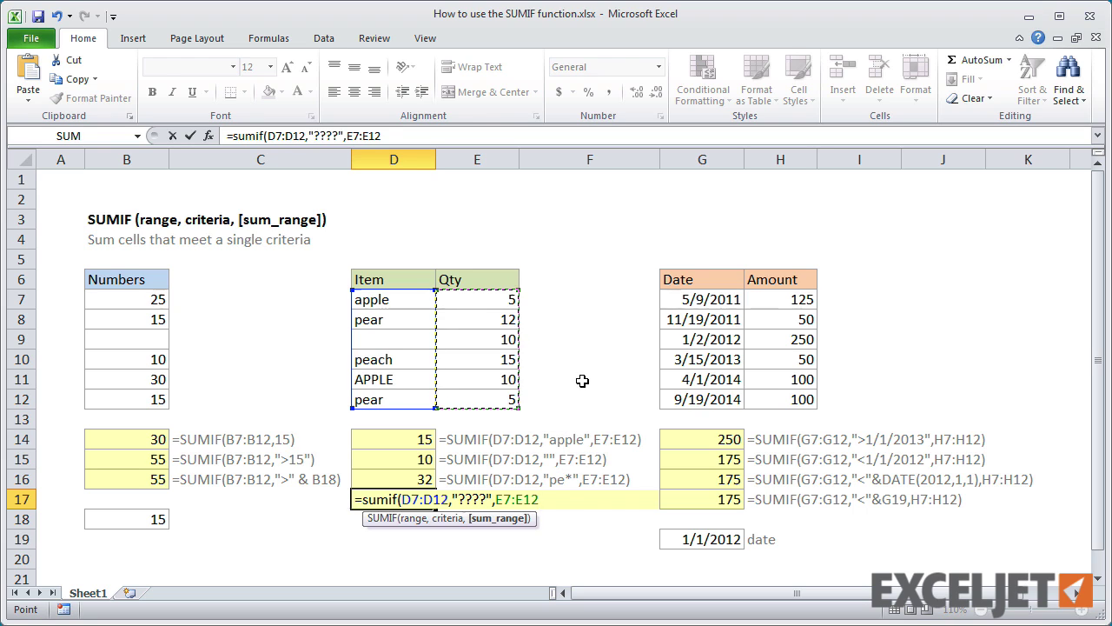
key("Return")
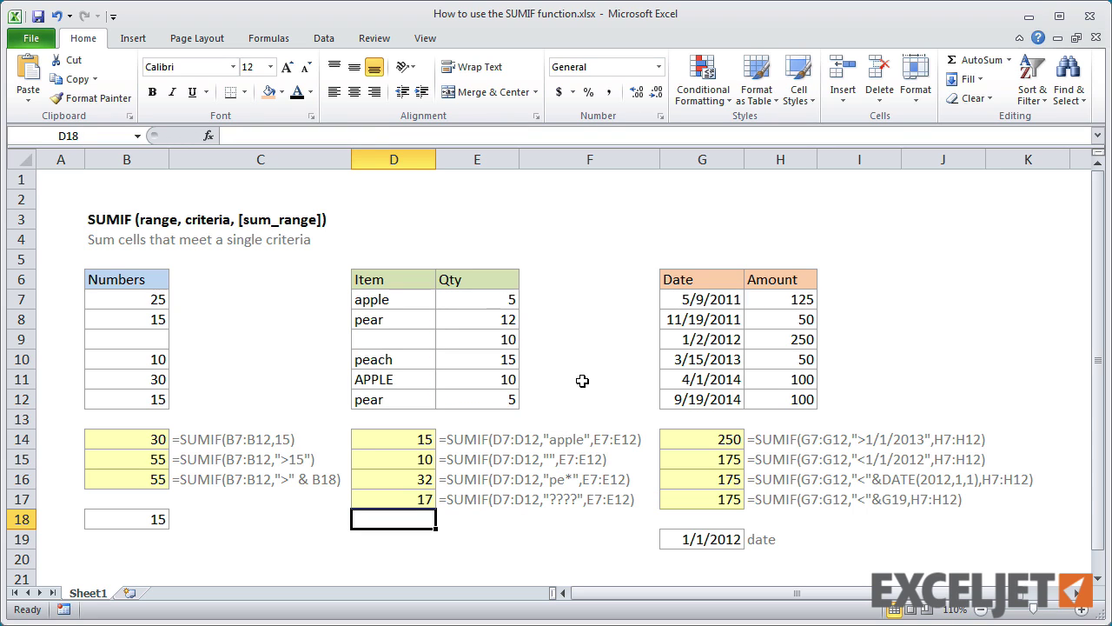
left_click(679, 439)
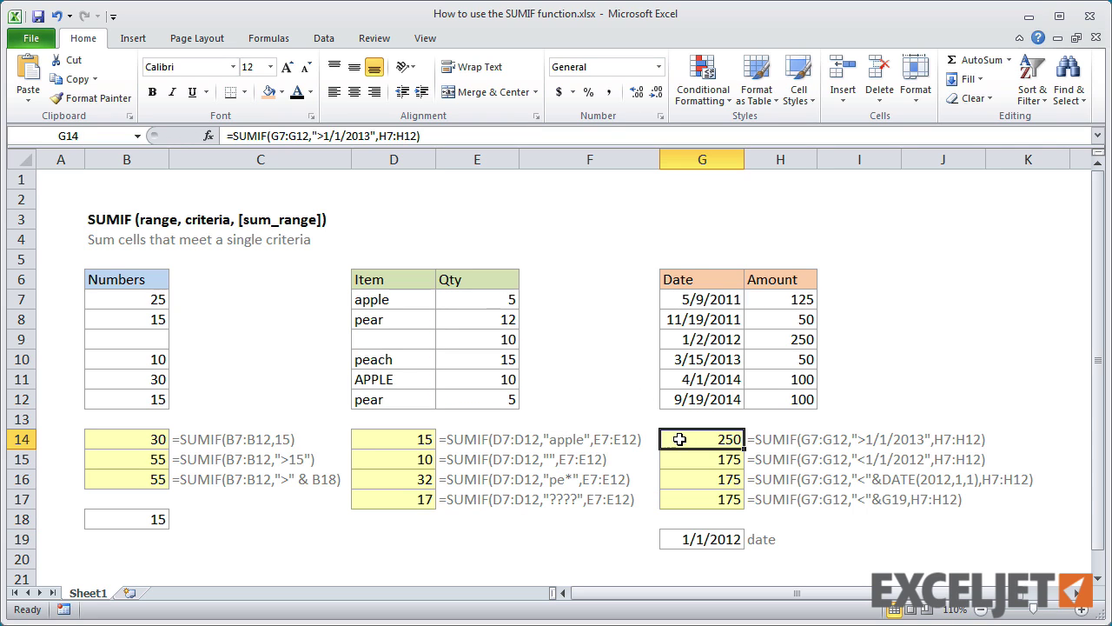
left_click(249, 137)
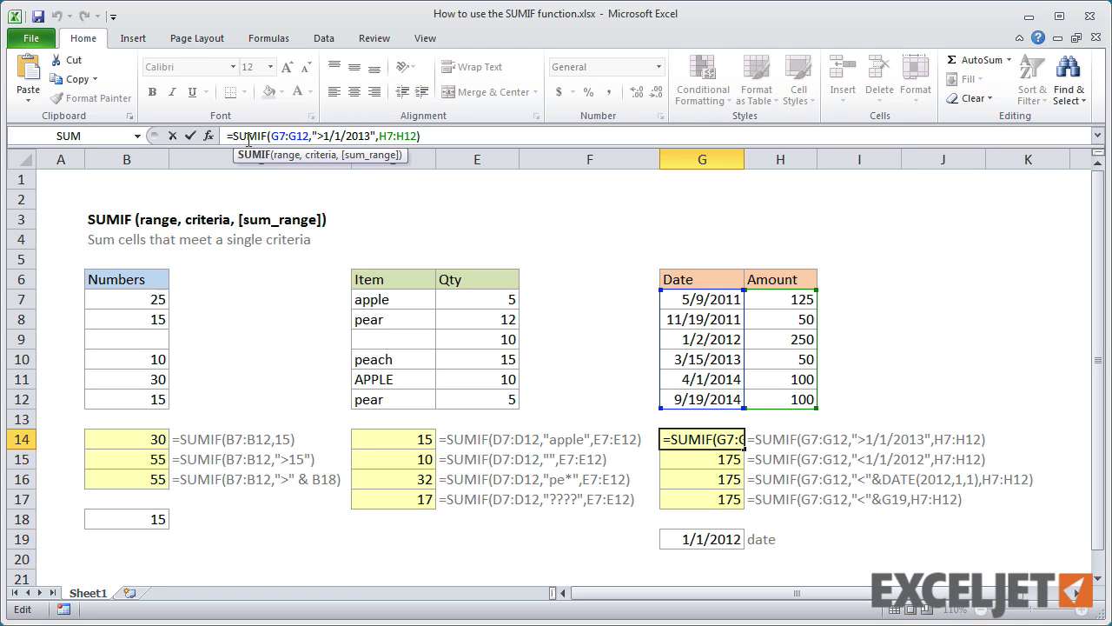
key("Escape")
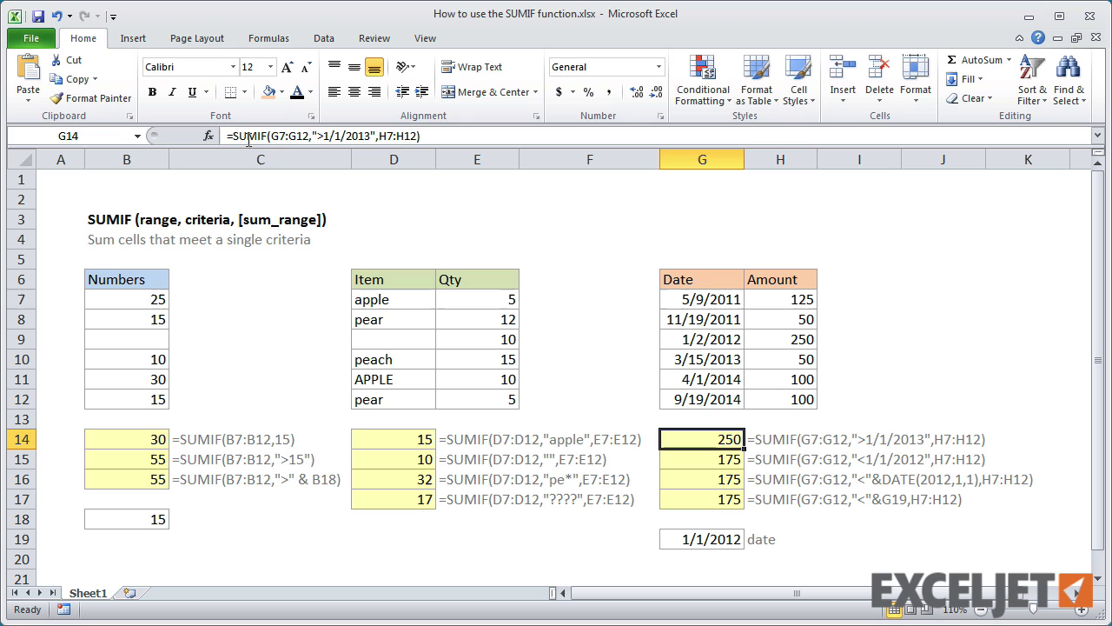
left_click(681, 459)
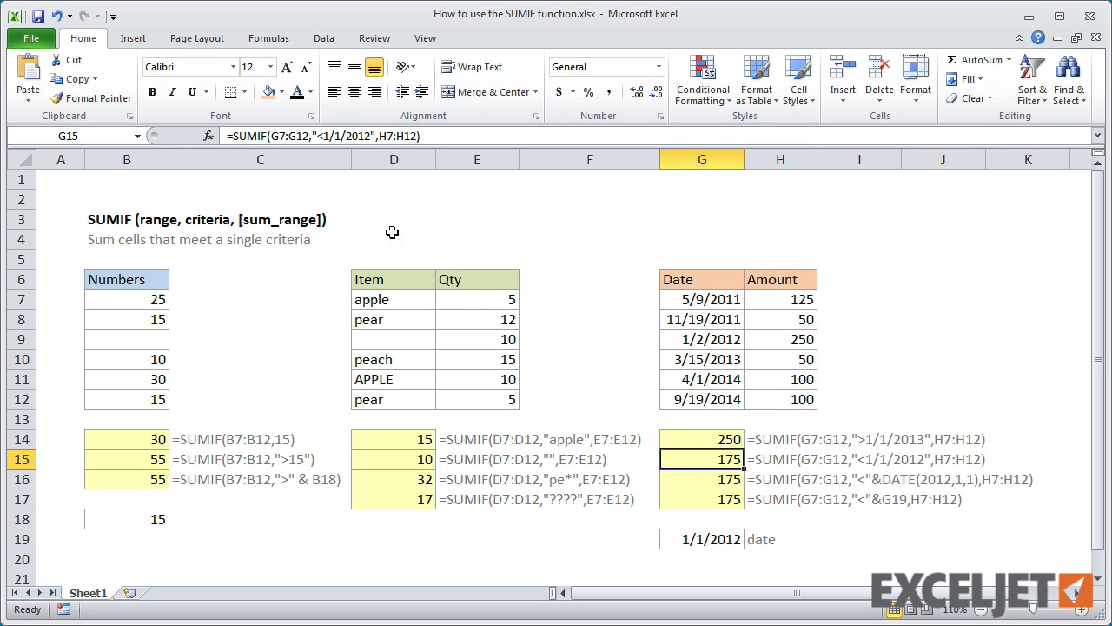
left_click(247, 136)
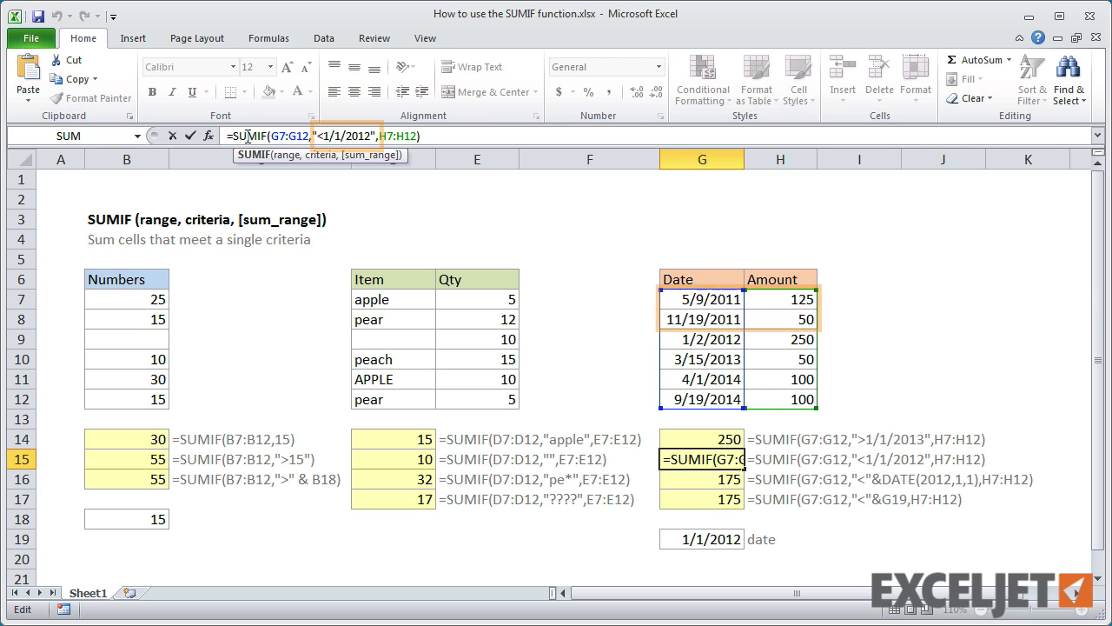
key("ctrl+Return")
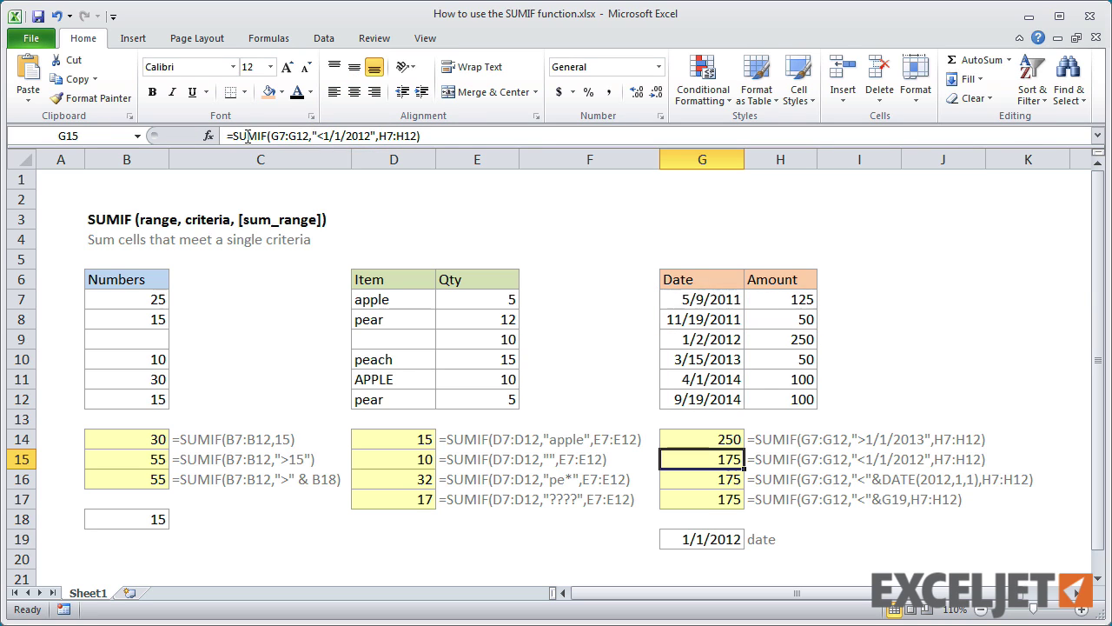
left_click(692, 479)
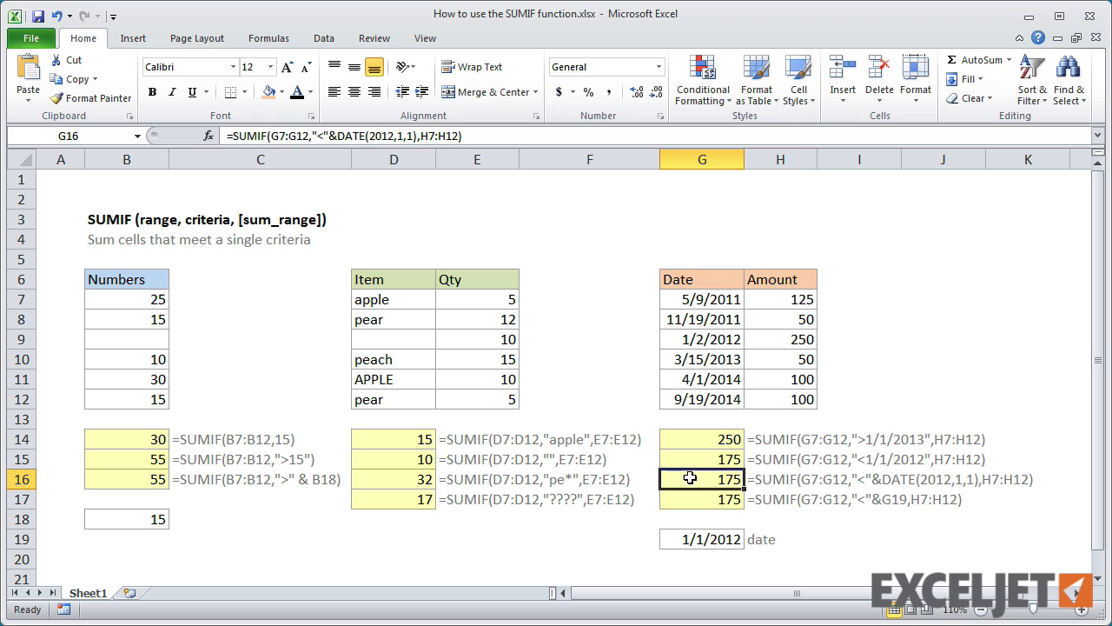
left_click(241, 135)
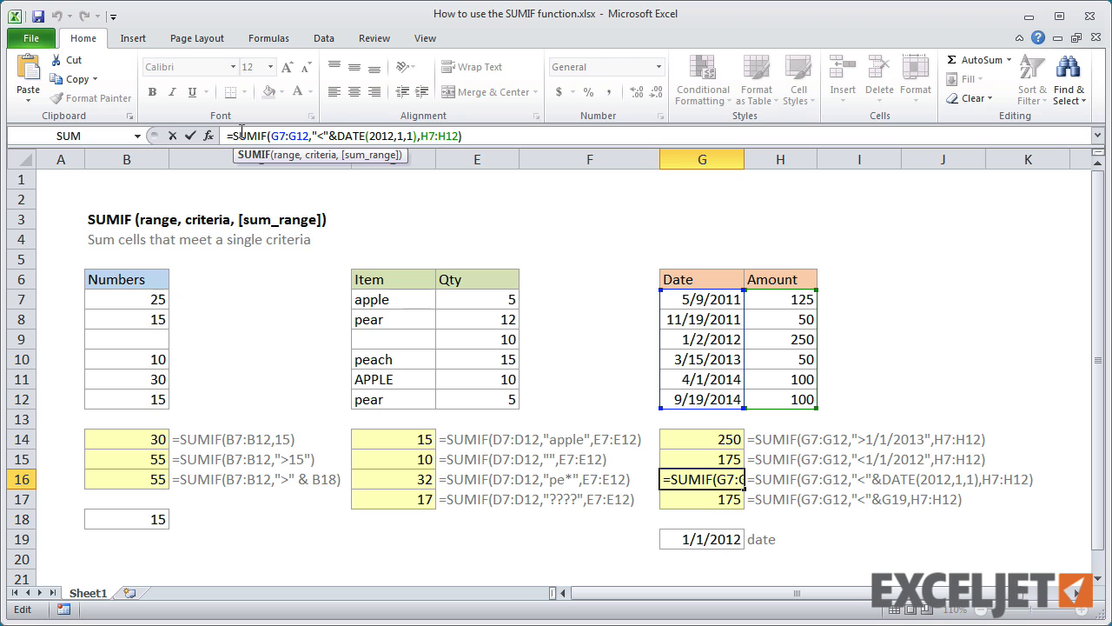
key("ctrl+Return")
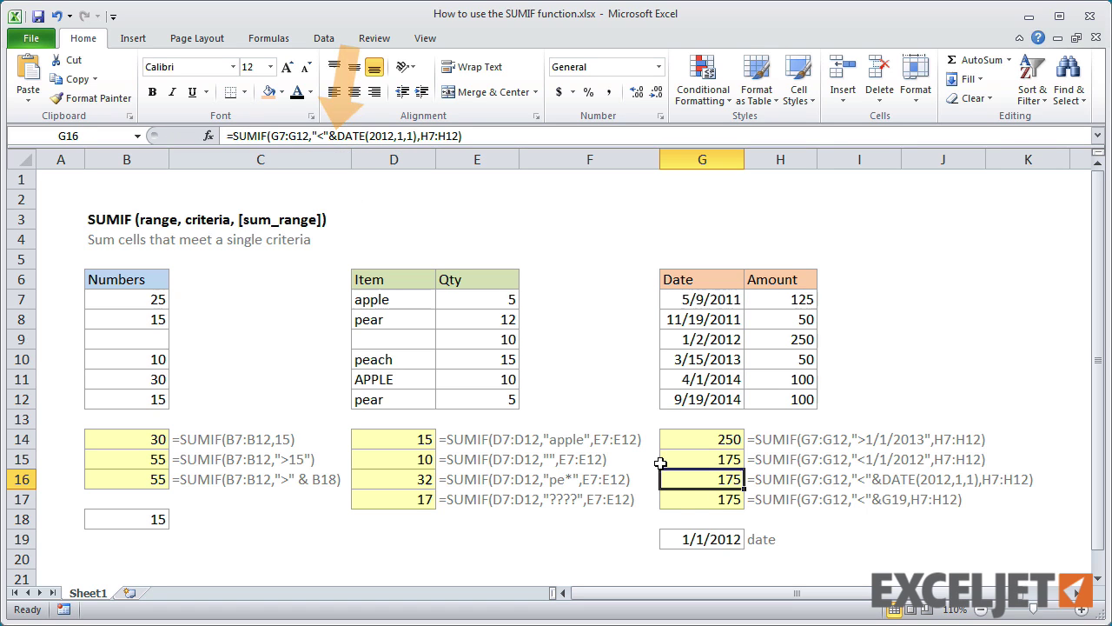
left_click(682, 499)
- Review G17's formula, then change G19 to 1/1/2014 and back to 1/1/2012
left_click(246, 137)
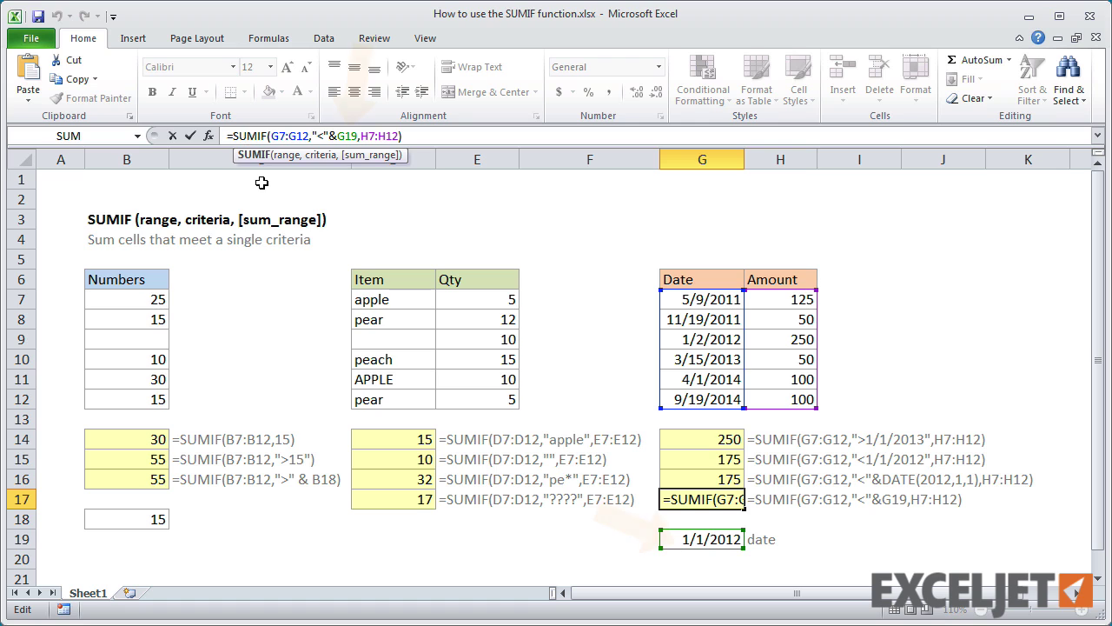
key("ctrl+Return")
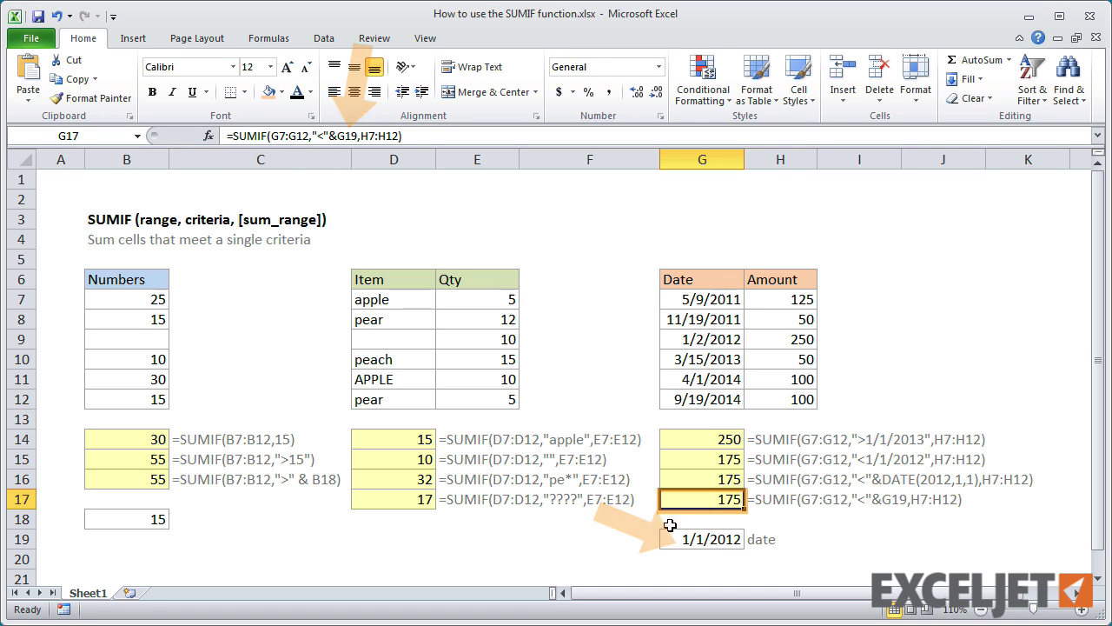
left_click(687, 538)
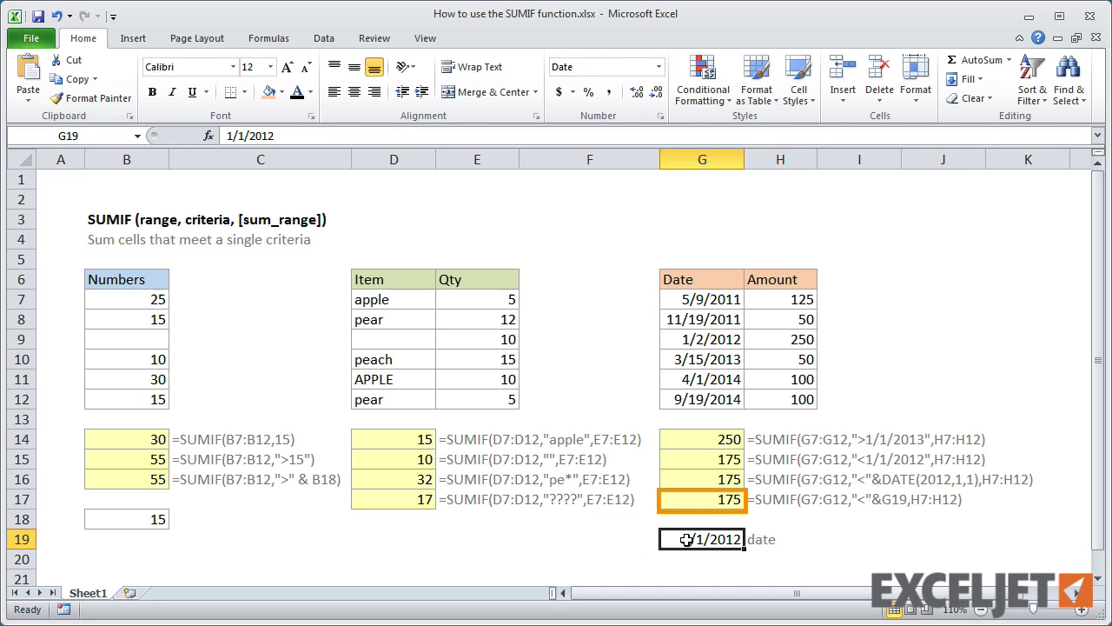
double_click(712, 539)
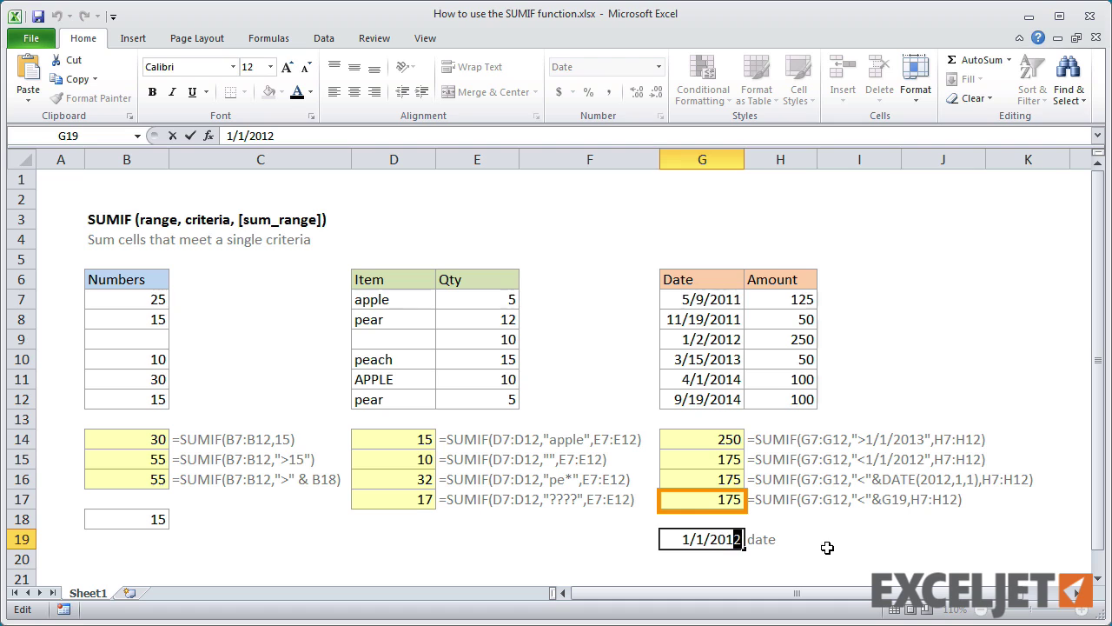
key("Return")
key("Up")
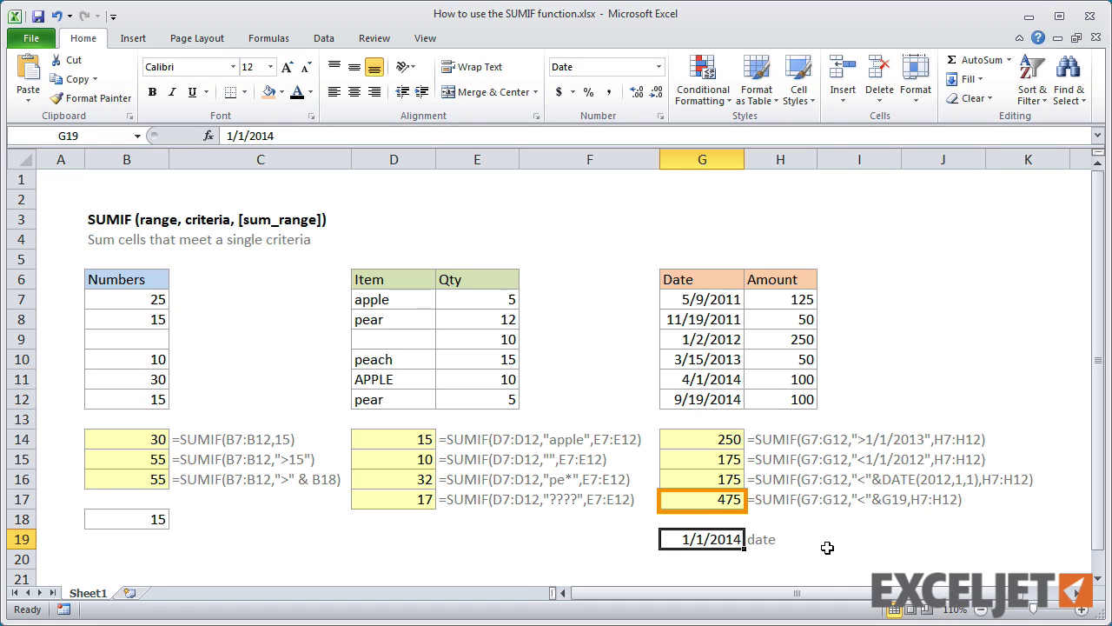
double_click(739, 540)
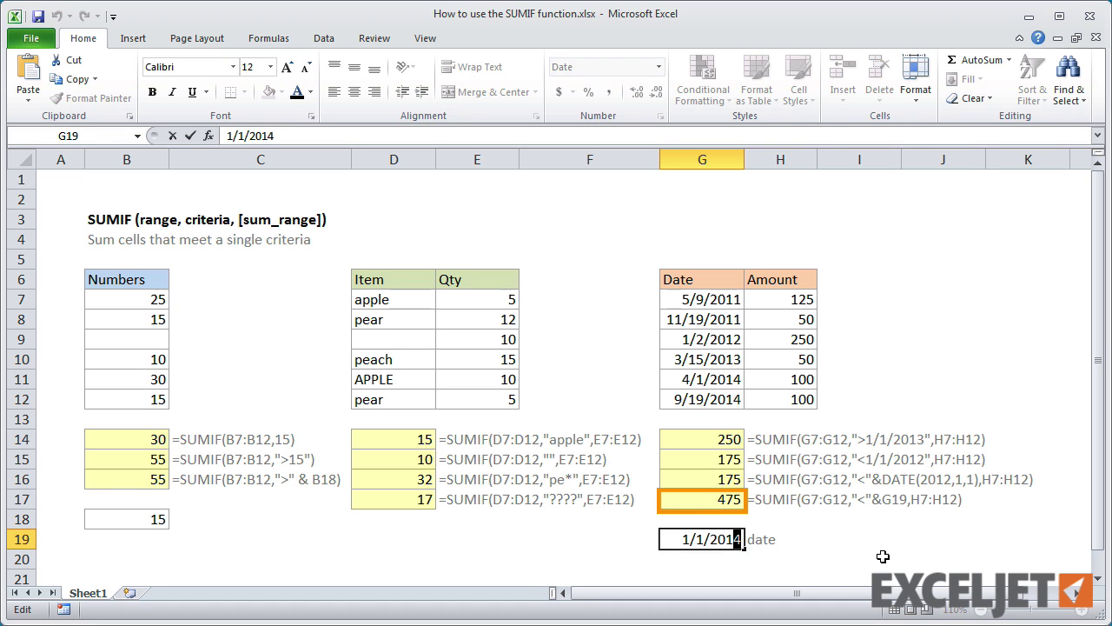
key("Return")
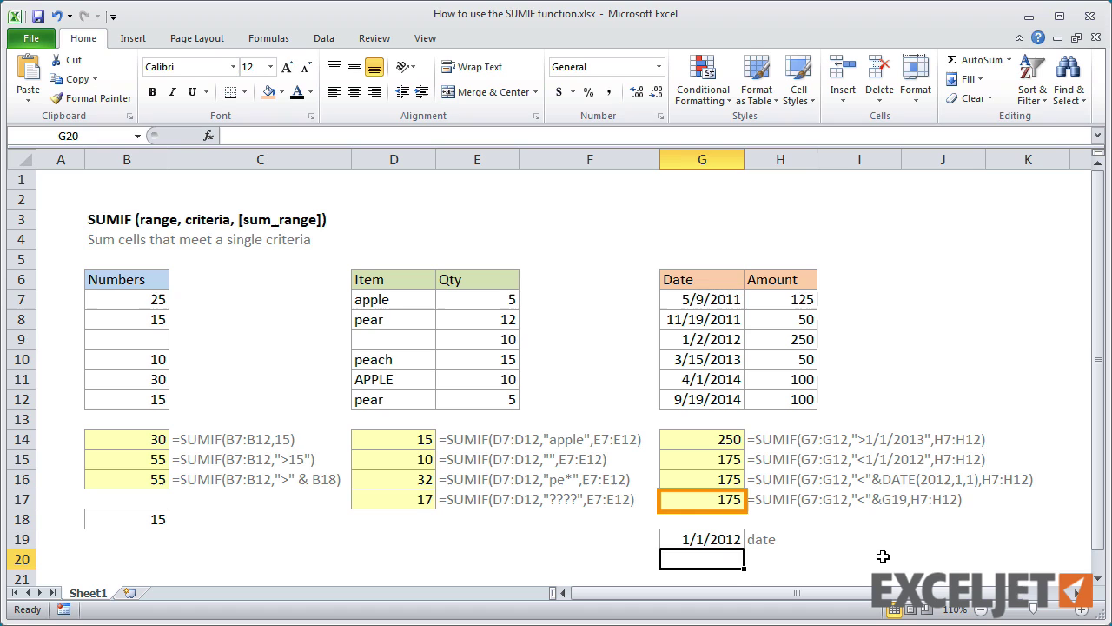
- Sort the Date table newest to oldest from Sort & Filter
left_click(734, 296)
left_click(1032, 93)
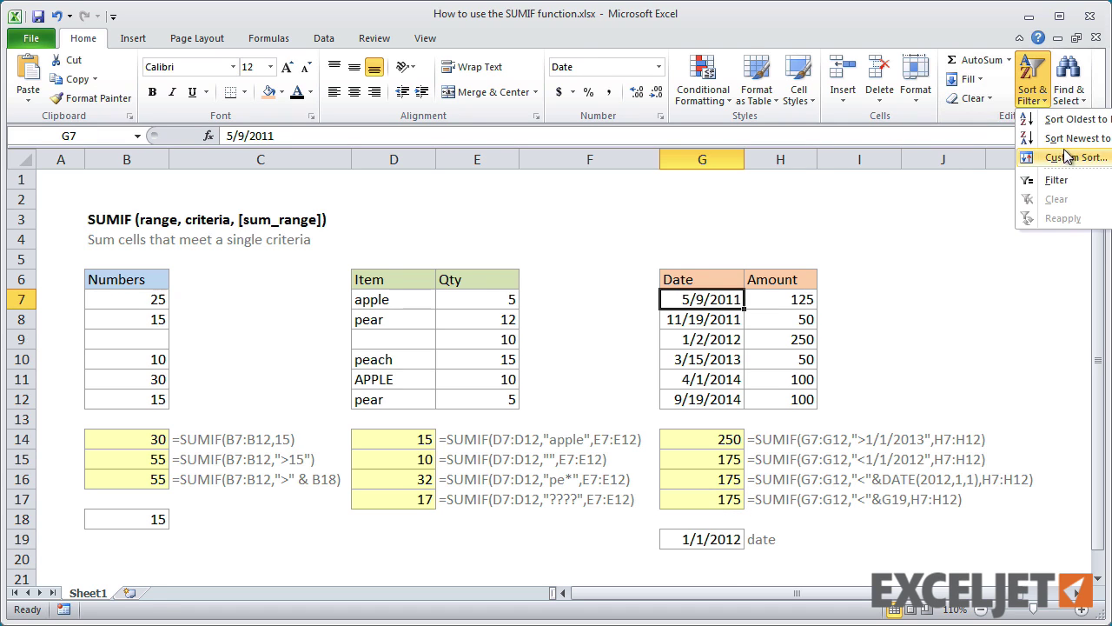
left_click(1067, 135)
left_click(1033, 92)
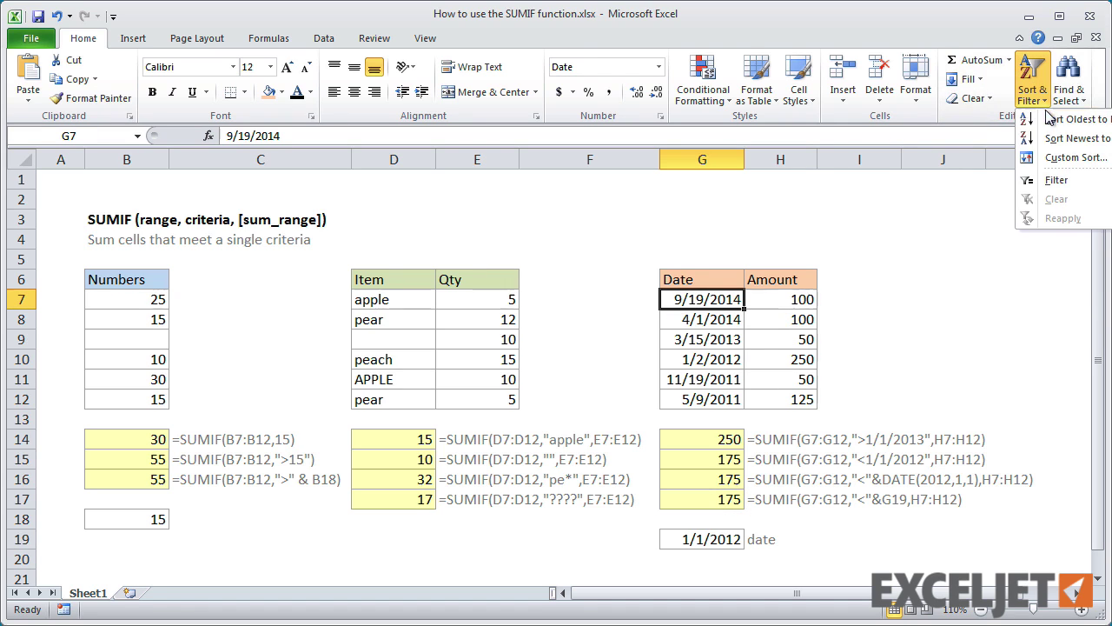